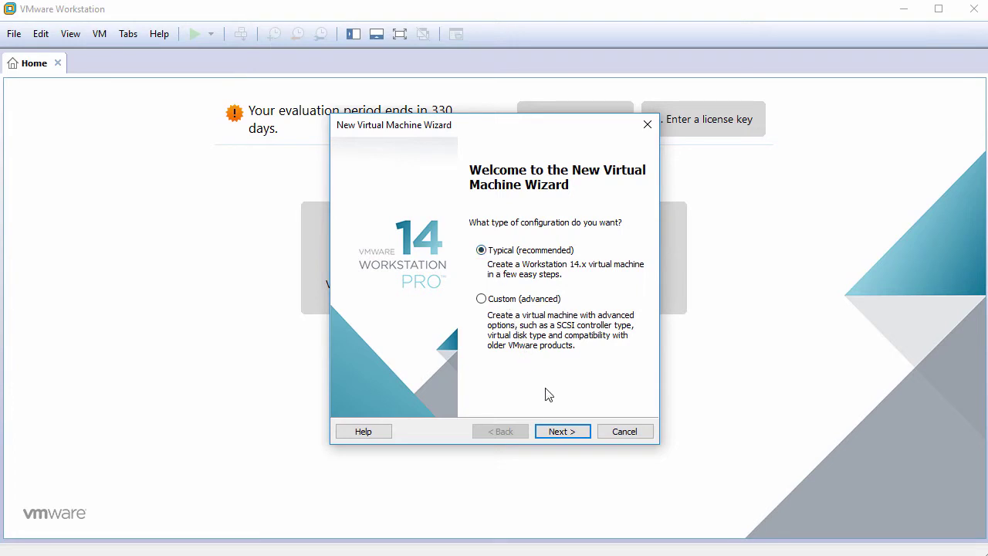
Choose the typical configuration for the new virtual machine and opt to install the operating system later
{"action": "left_click", "coordinate": [560, 431]}
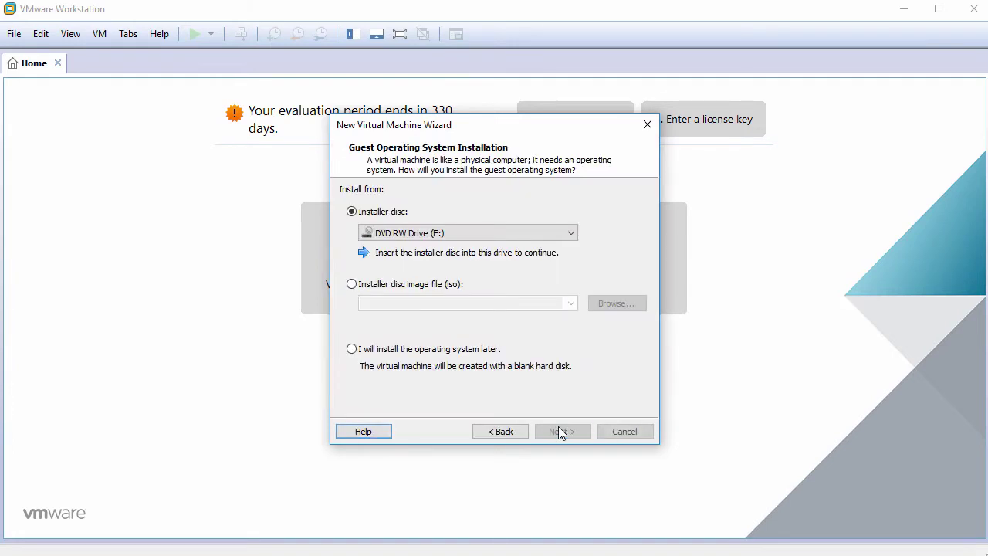
{"action": "left_click", "coordinate": [406, 352]}
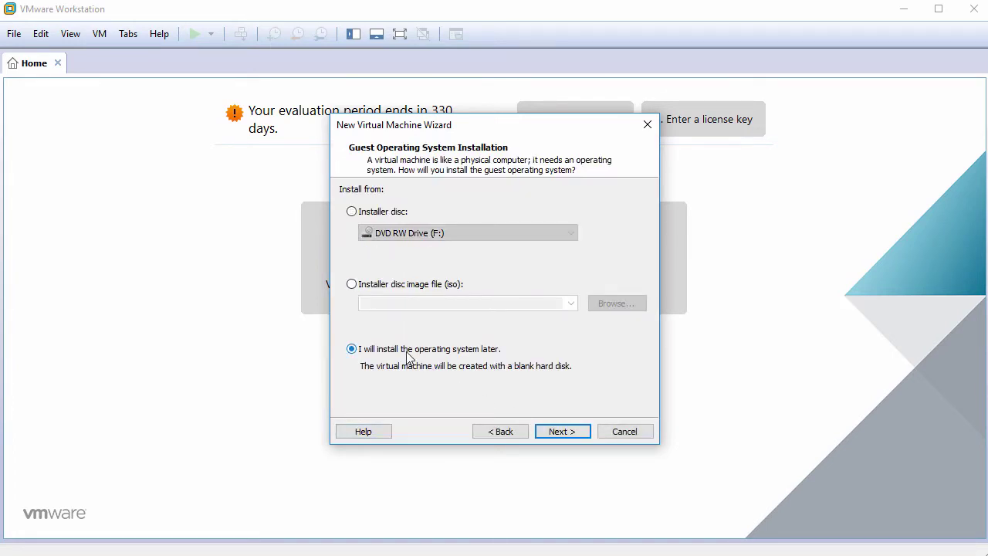
{"action": "left_click", "coordinate": [564, 433]}
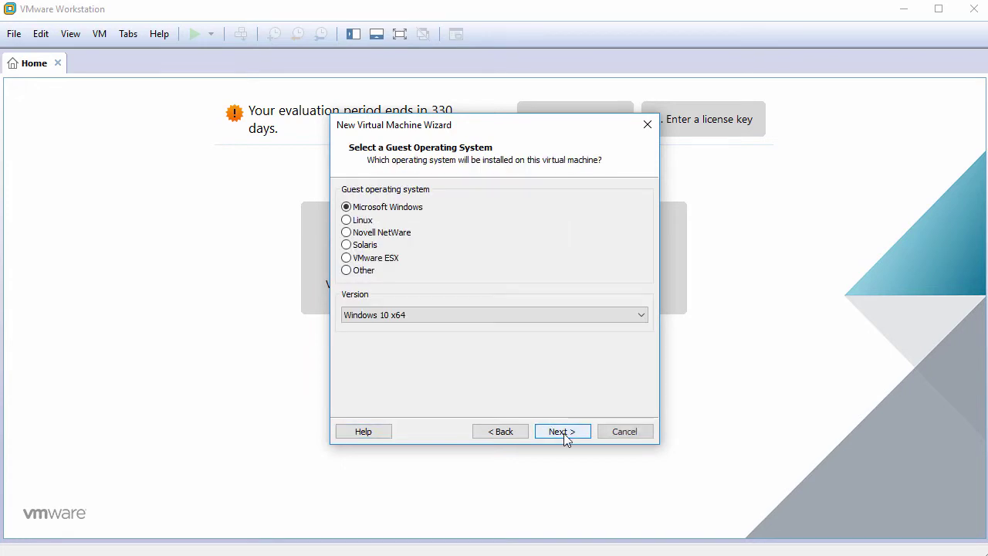
Set the guest operating system to Linux with the version Other Linux 4.x or later kernel 64-bit
{"action": "left_click", "coordinate": [369, 222]}
{"action": "left_click", "coordinate": [423, 312]}
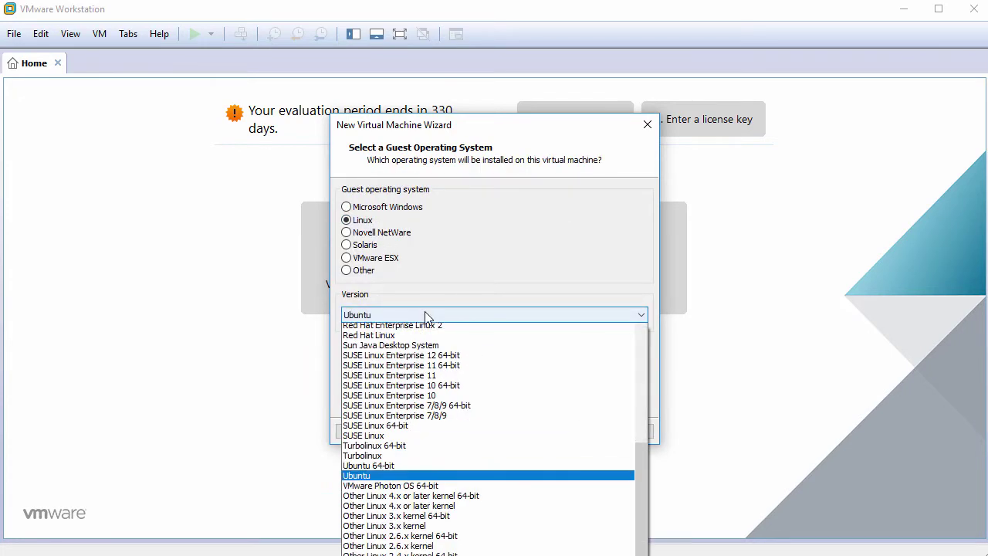
{"action": "left_click", "coordinate": [421, 540]}
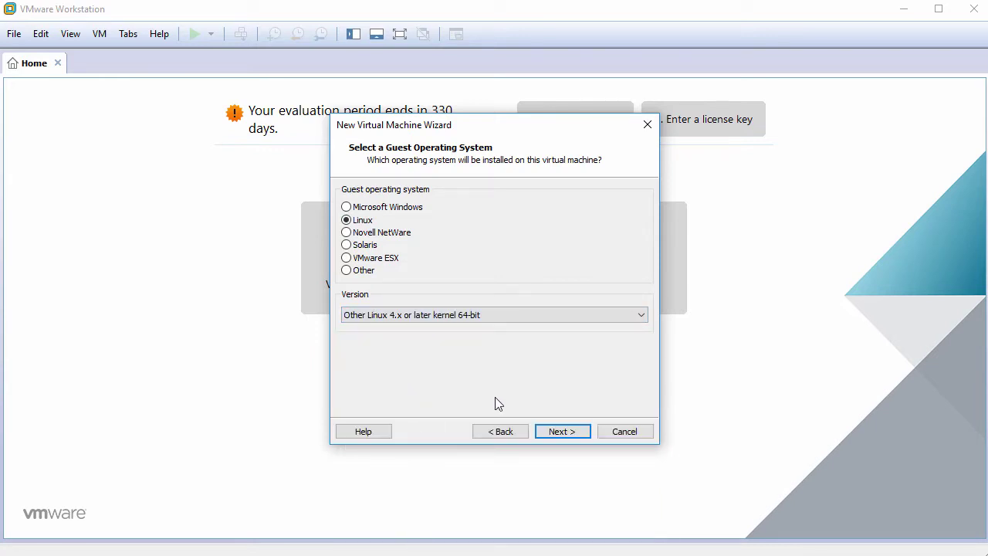
{"action": "left_click", "coordinate": [559, 431]}
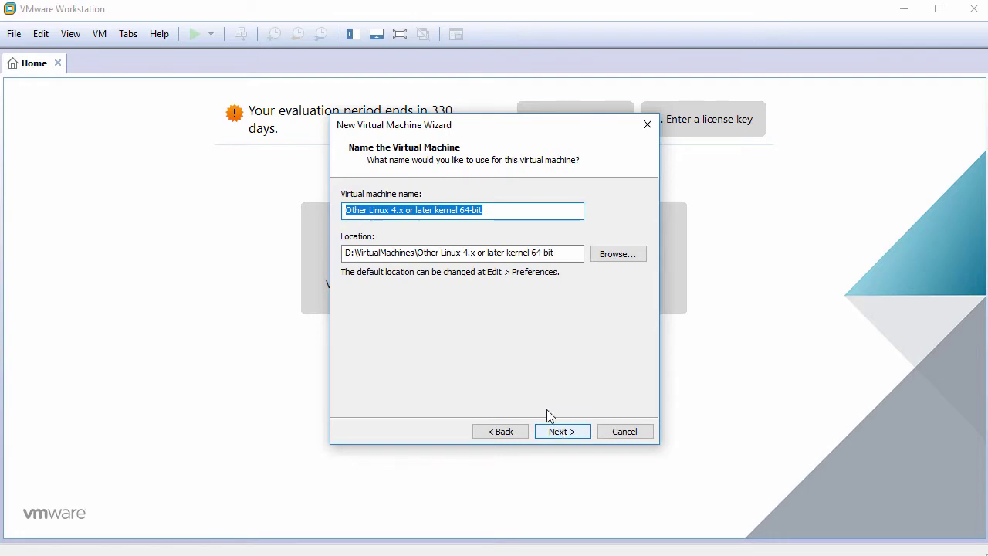
Name the virtual machine BluestarLinux2018 and set its maximum disk size to 60 GB, split into multiple files
{"action": "type", "text": "Blue"}
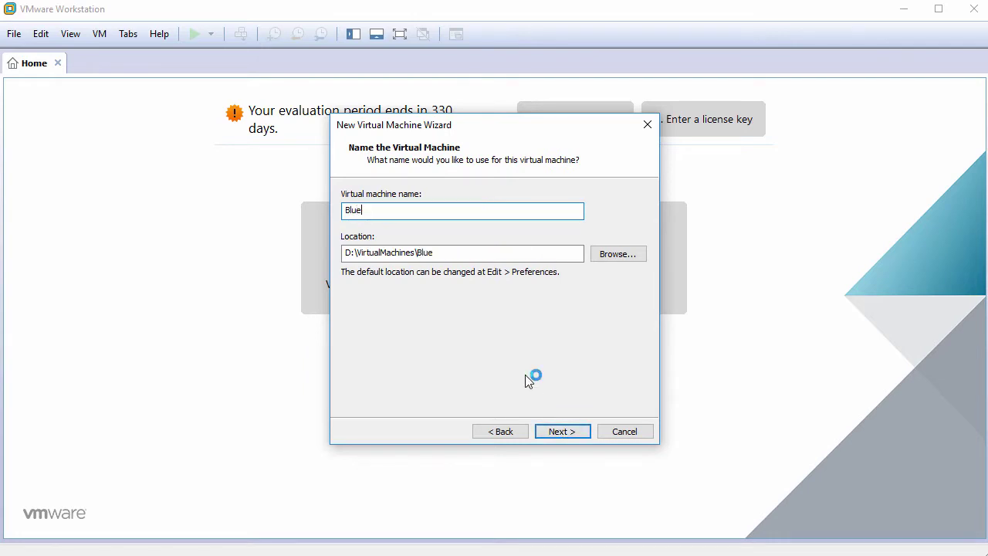
{"action": "type", "text": "starLinu"}
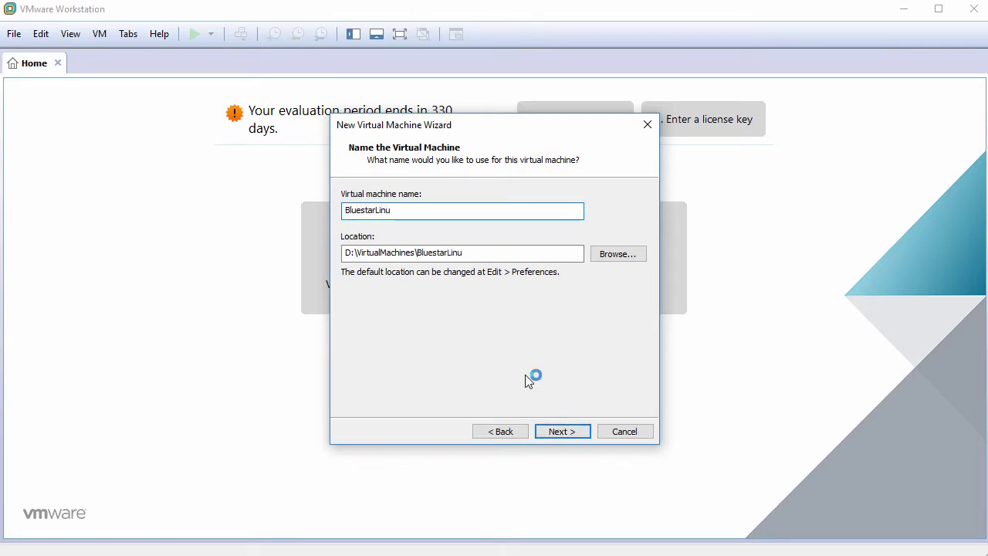
{"action": "type", "text": "x2018"}
{"action": "left_click", "coordinate": [559, 431]}
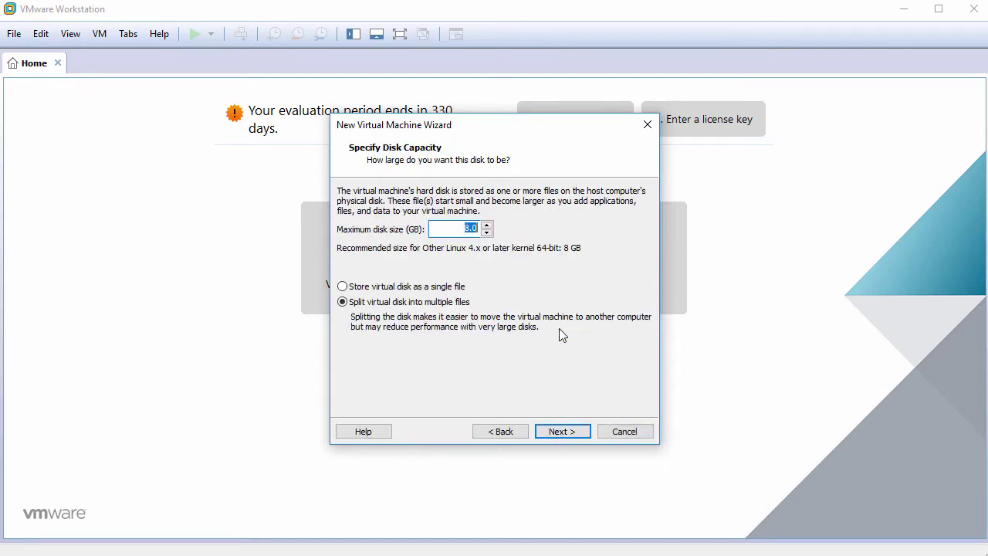
{"action": "left_click", "coordinate": [558, 430]}
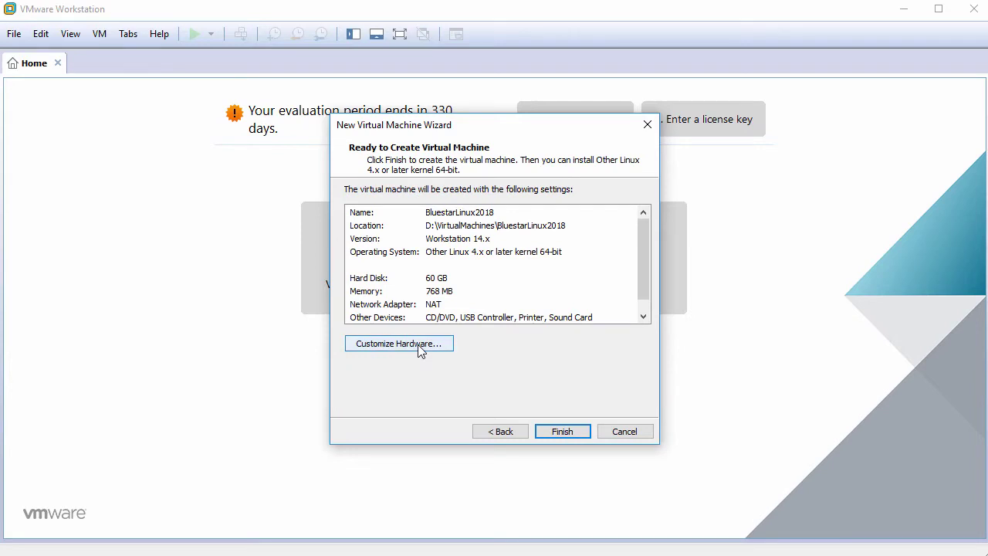
Customize the virtual hardware with 2048 MB of memory and 2 cores per processor
{"action": "left_click", "coordinate": [398, 344]}
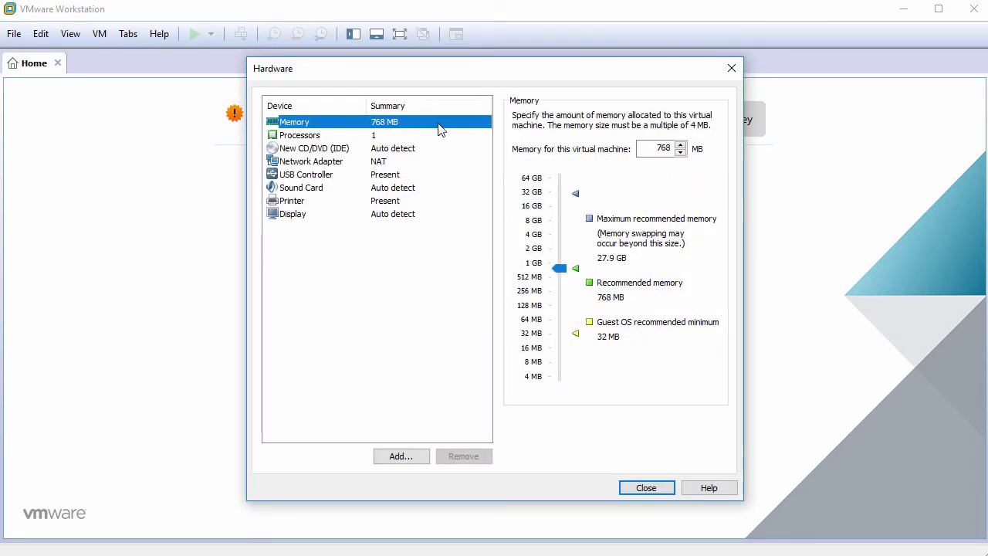
{"action": "double_click", "coordinate": [663, 148]}
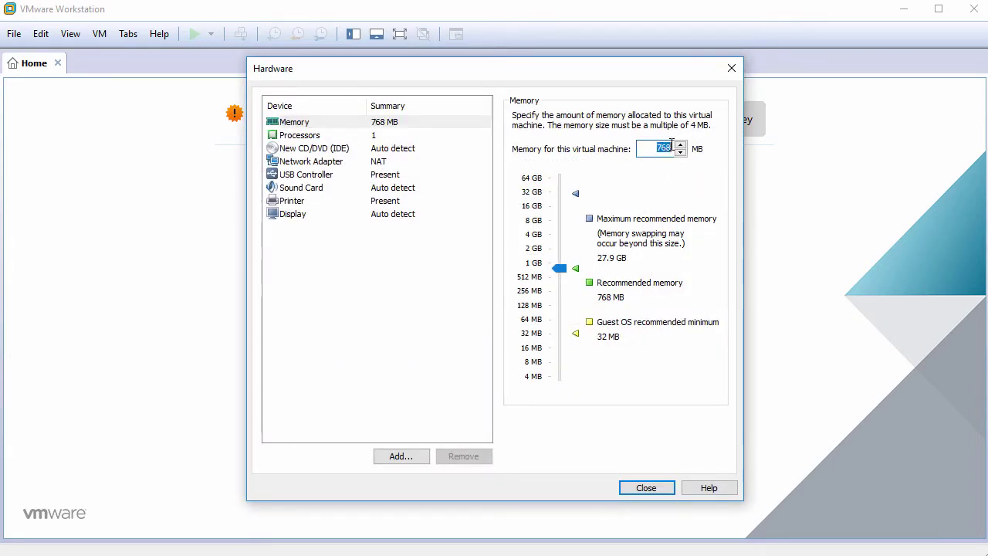
{"action": "type", "text": "2048"}
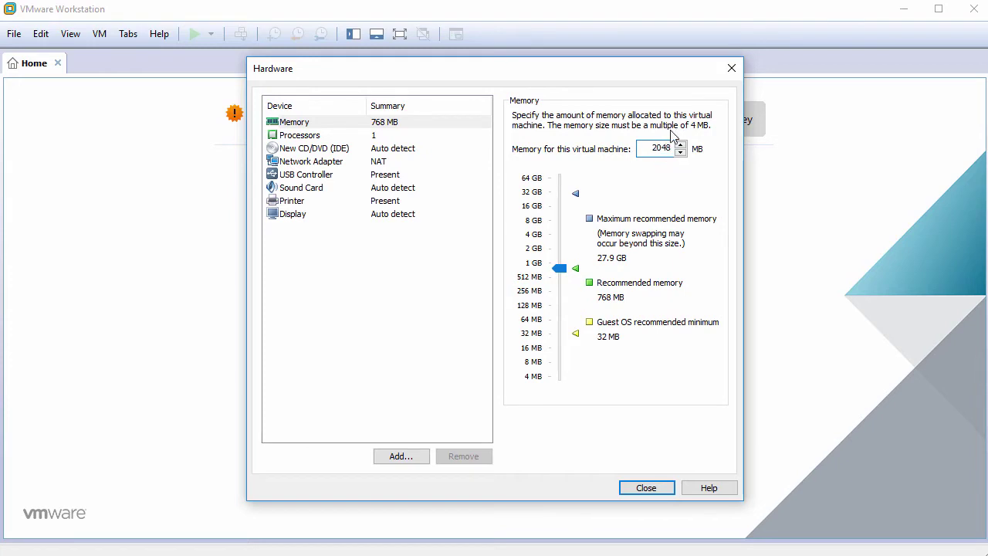
{"action": "left_click", "coordinate": [429, 138]}
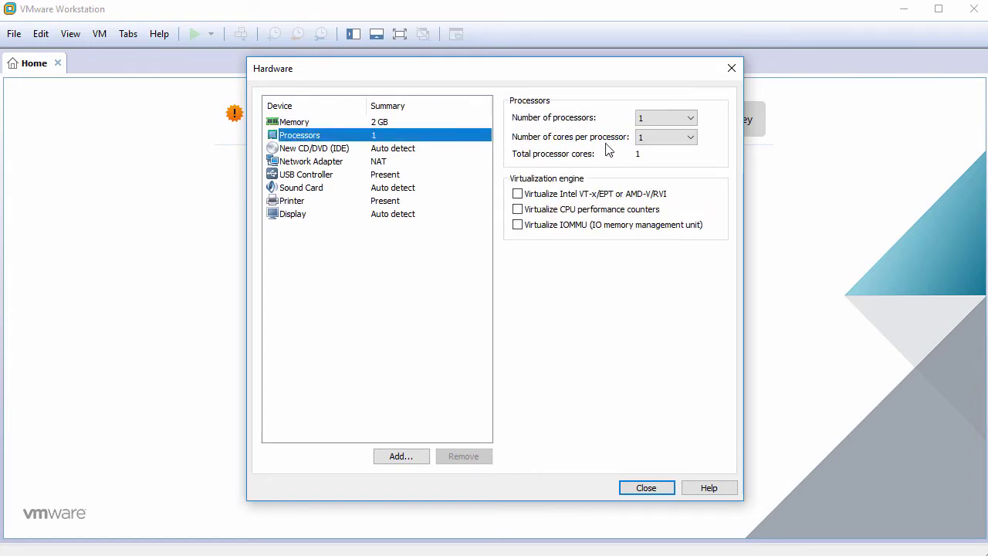
{"action": "left_click", "coordinate": [664, 137]}
{"action": "left_click", "coordinate": [657, 160]}
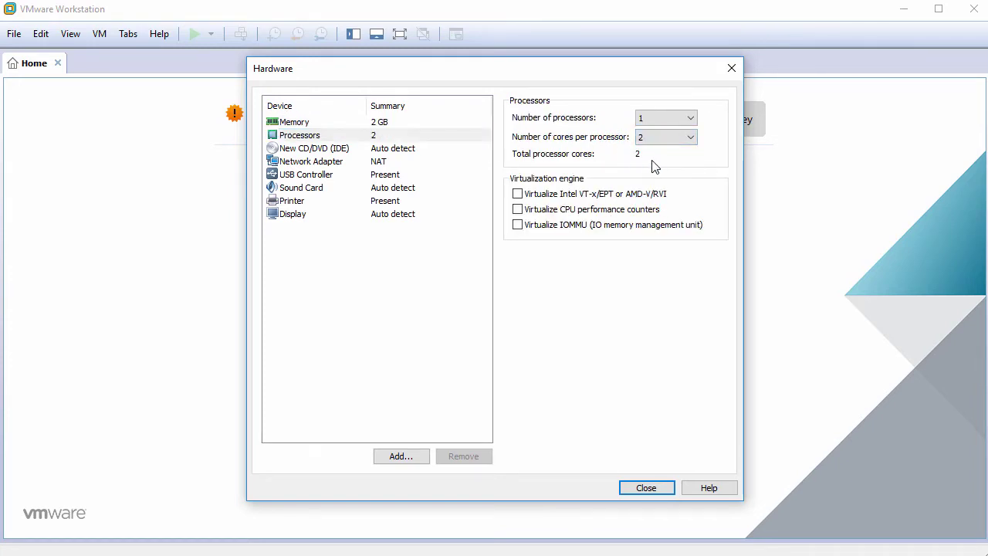
Attach the image bluestar-linux-4.14.15-2018.01.24-x86_64.iso from the Downloads folder to the virtual CD/DVD drive
{"action": "left_click", "coordinate": [407, 151]}
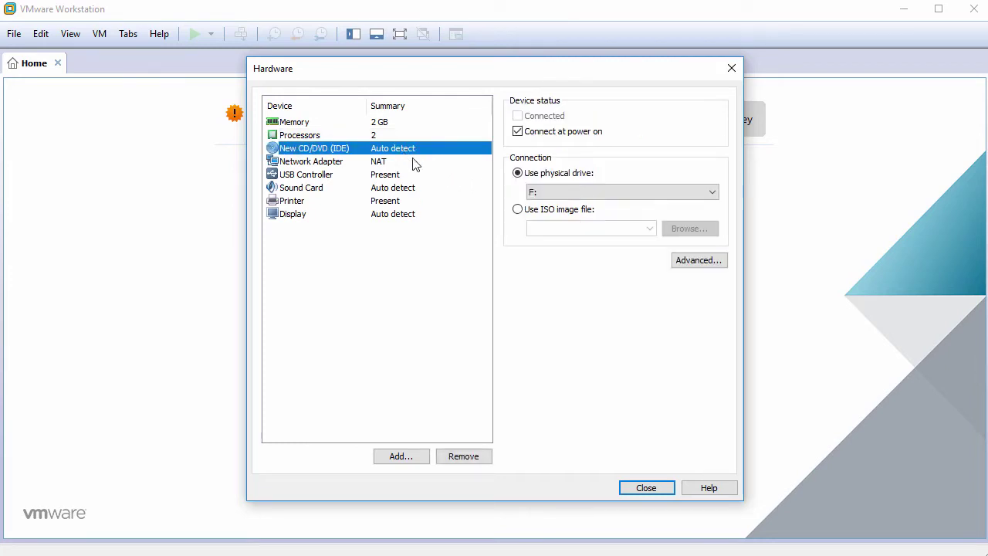
{"action": "left_click", "coordinate": [517, 209]}
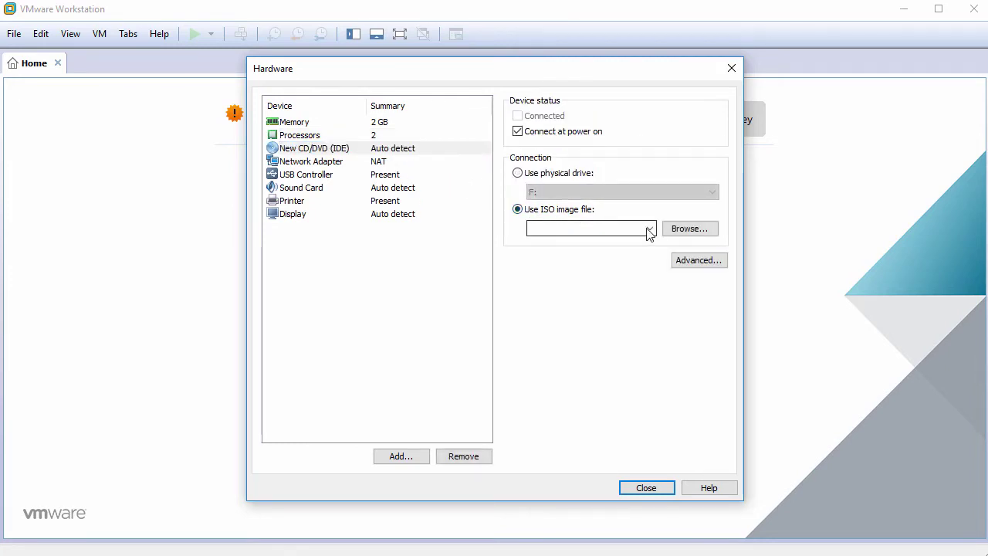
{"action": "left_click", "coordinate": [687, 230]}
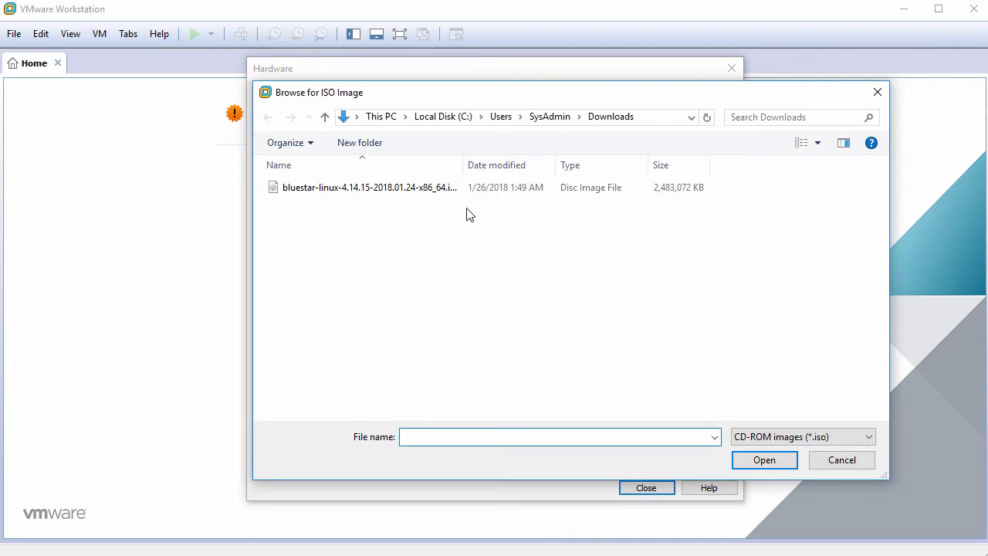
{"action": "left_click", "coordinate": [437, 190]}
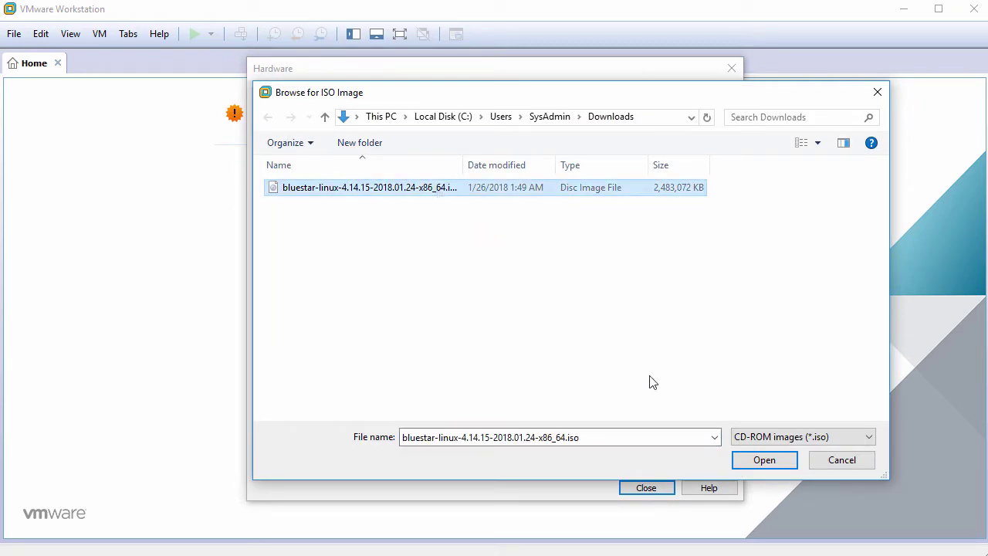
{"action": "left_click", "coordinate": [761, 461]}
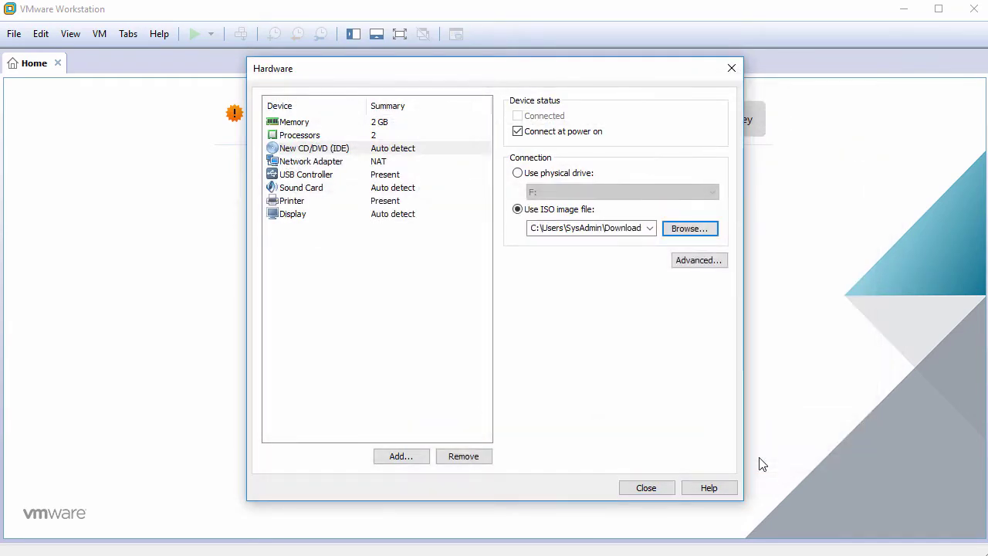
Remove the USB controller, sound card and printer from the virtual machine's hardware and close the hardware settings
{"action": "left_click", "coordinate": [325, 178]}
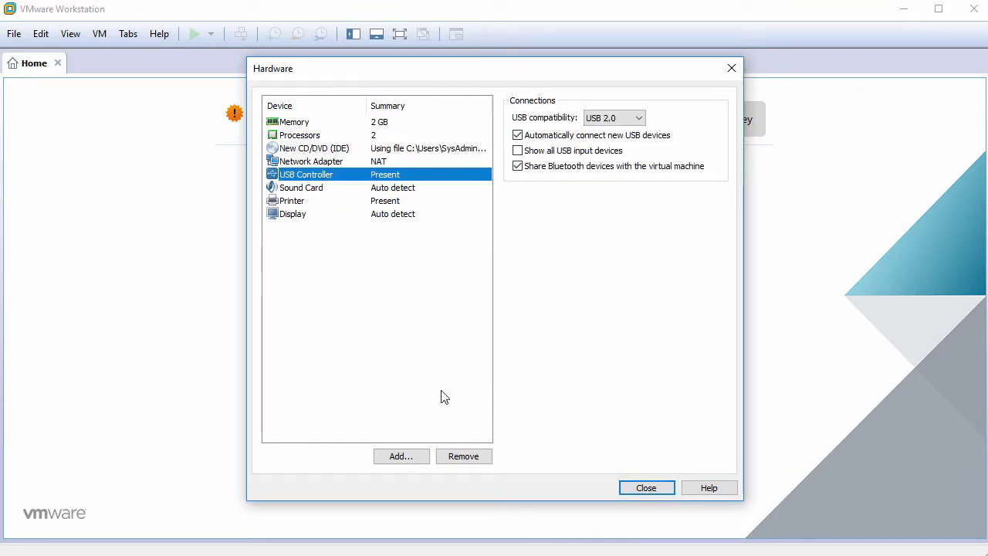
{"action": "left_click", "coordinate": [464, 456]}
{"action": "left_click", "coordinate": [464, 456]}
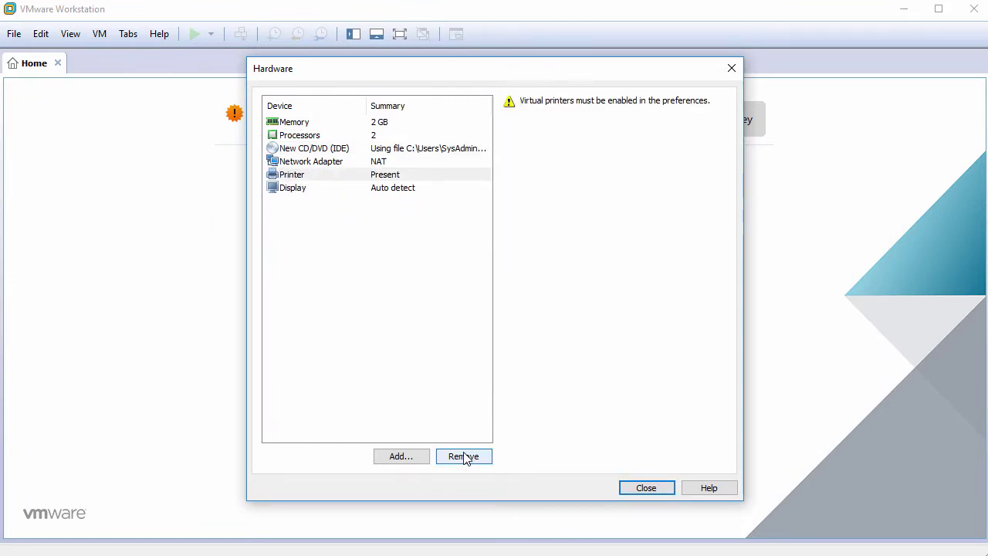
{"action": "left_click", "coordinate": [464, 456]}
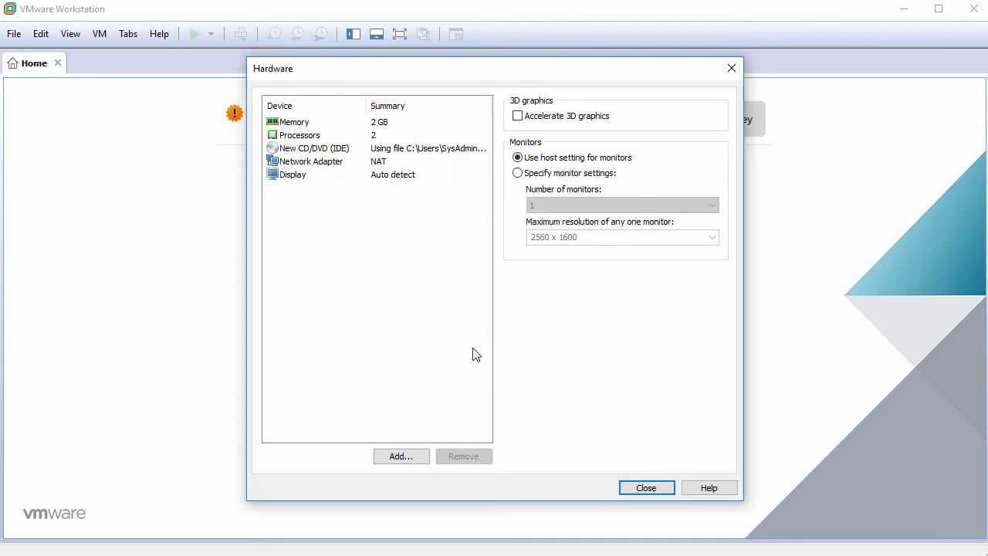
{"action": "left_click", "coordinate": [640, 486]}
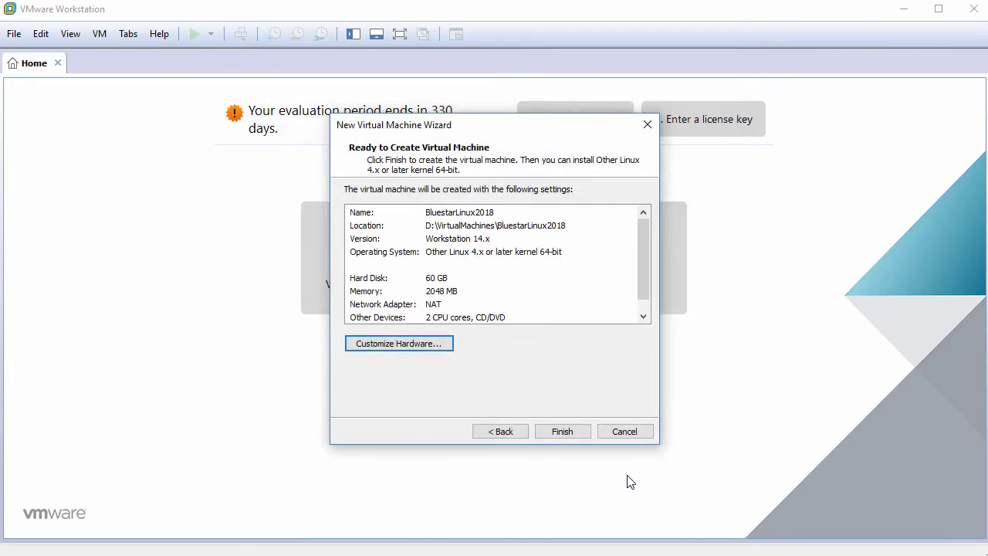
Finish creating the virtual machine and start it with the Boot Bluestar Linux (x86_64) option
{"action": "left_click", "coordinate": [562, 432]}
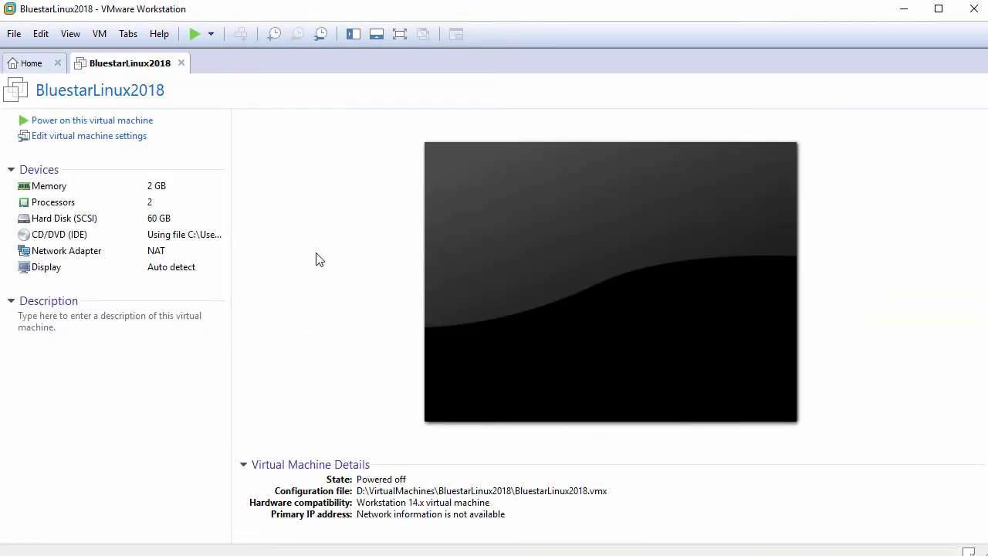
{"action": "left_click", "coordinate": [105, 120]}
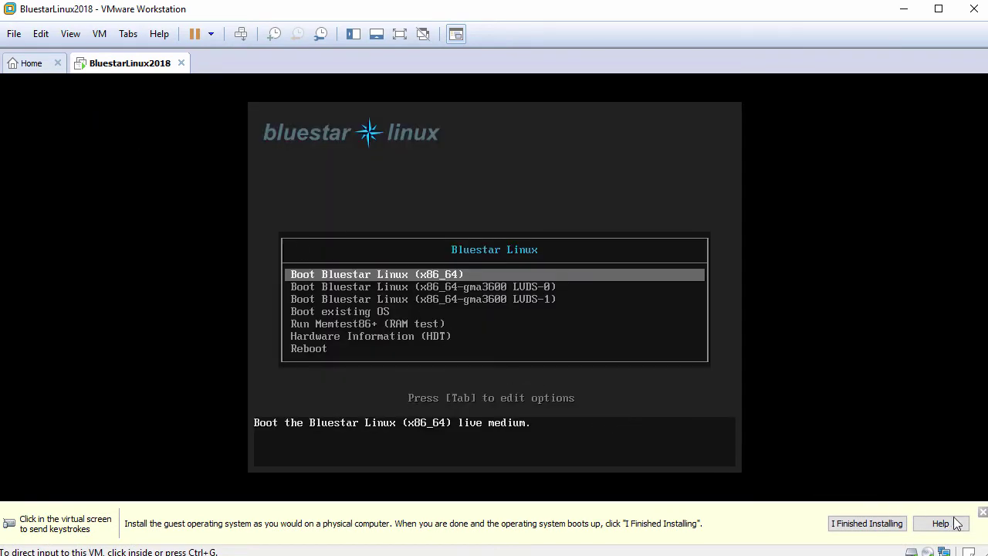
{"action": "left_click", "coordinate": [982, 511]}
{"action": "left_click", "coordinate": [657, 399]}
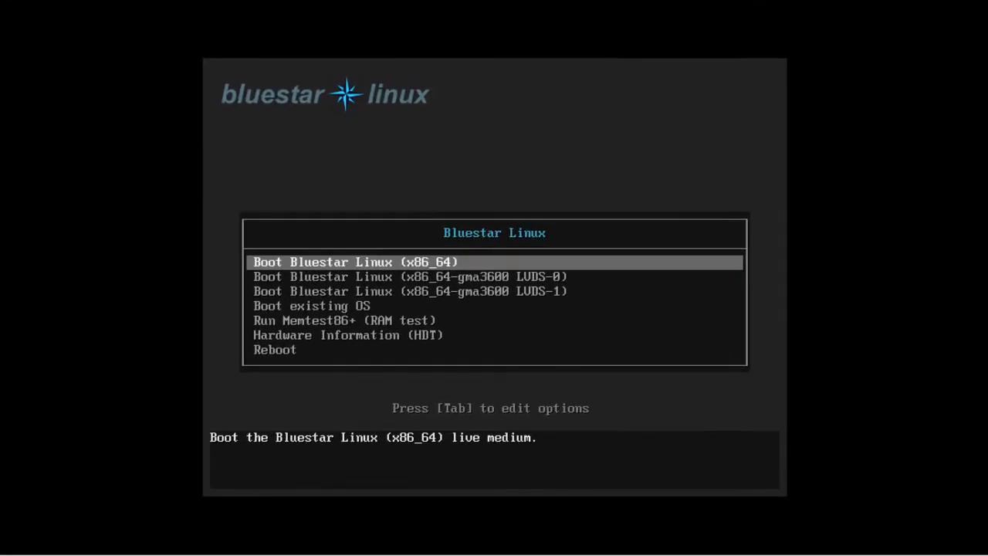
{"action": "key", "text": "Return"}
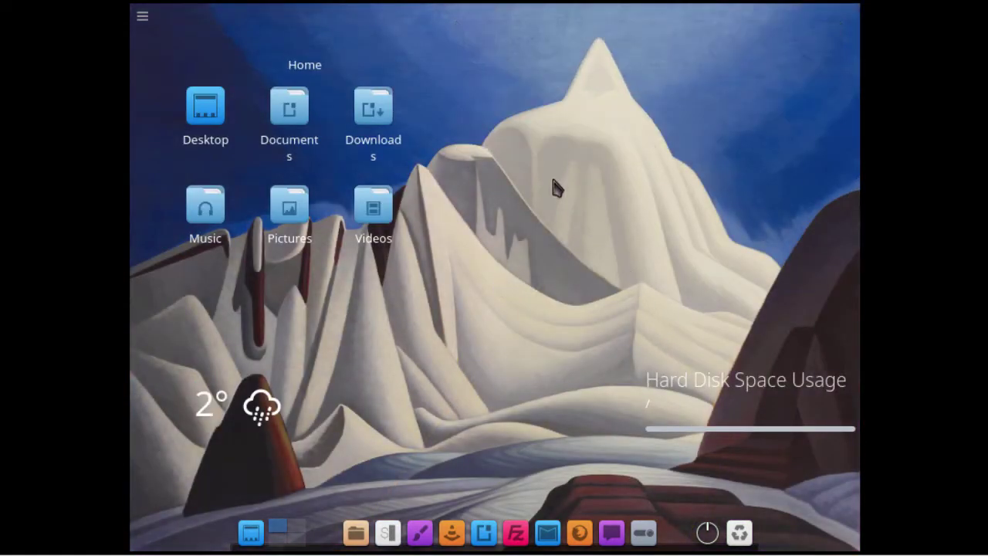
Launch the Bluestar Linux Installer from the System applications of the live desktop
{"action": "mouse_move", "coordinate": [425, 9]}
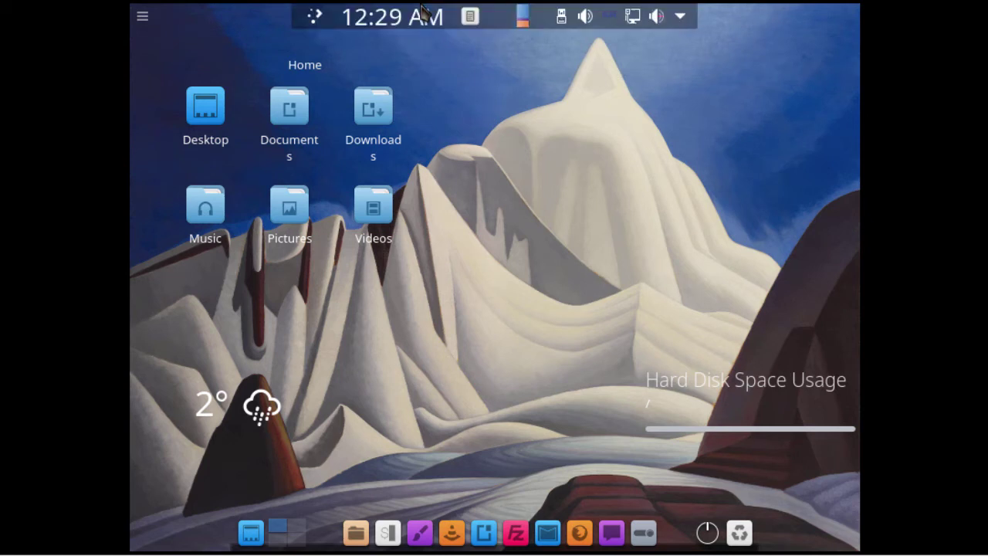
{"action": "left_click", "coordinate": [317, 18]}
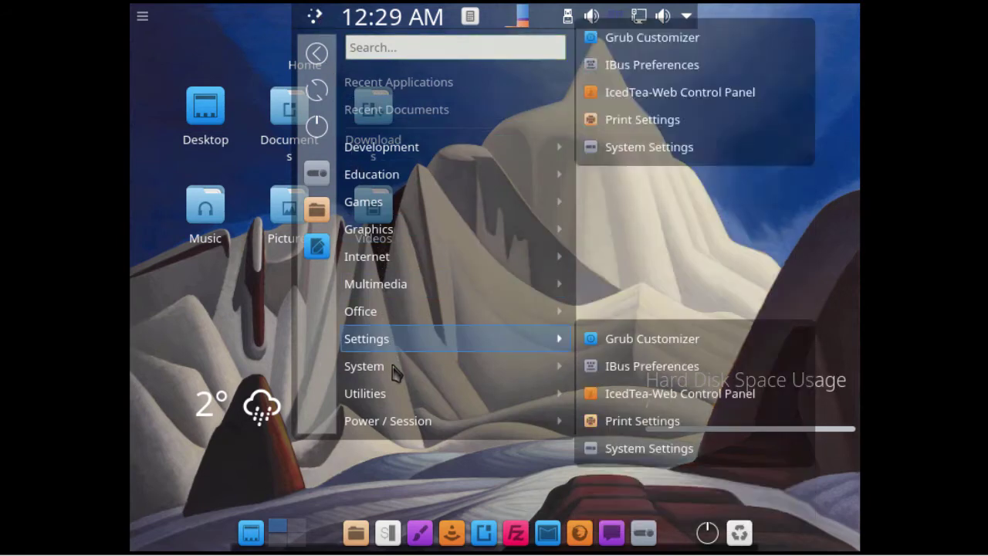
{"action": "mouse_move", "coordinate": [394, 371]}
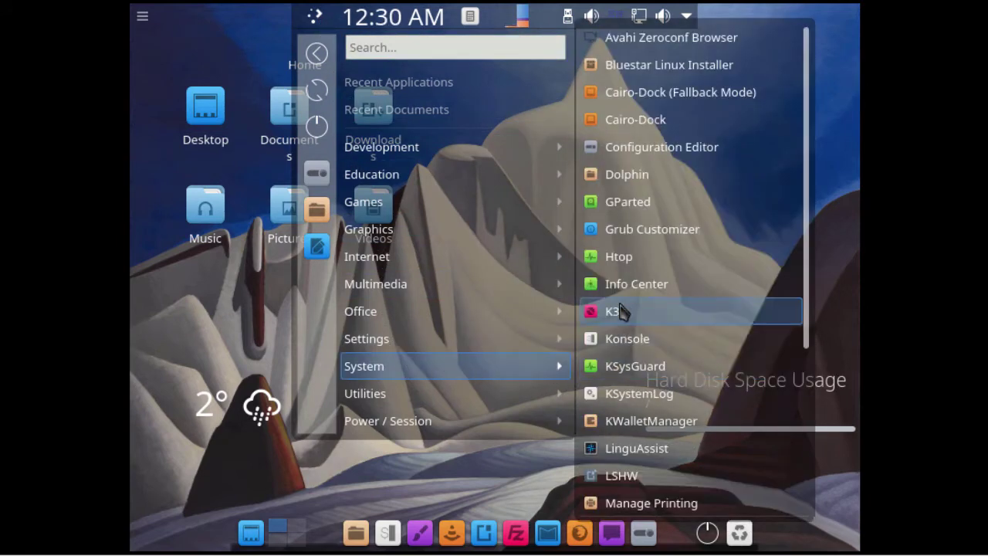
{"action": "left_click", "coordinate": [649, 68]}
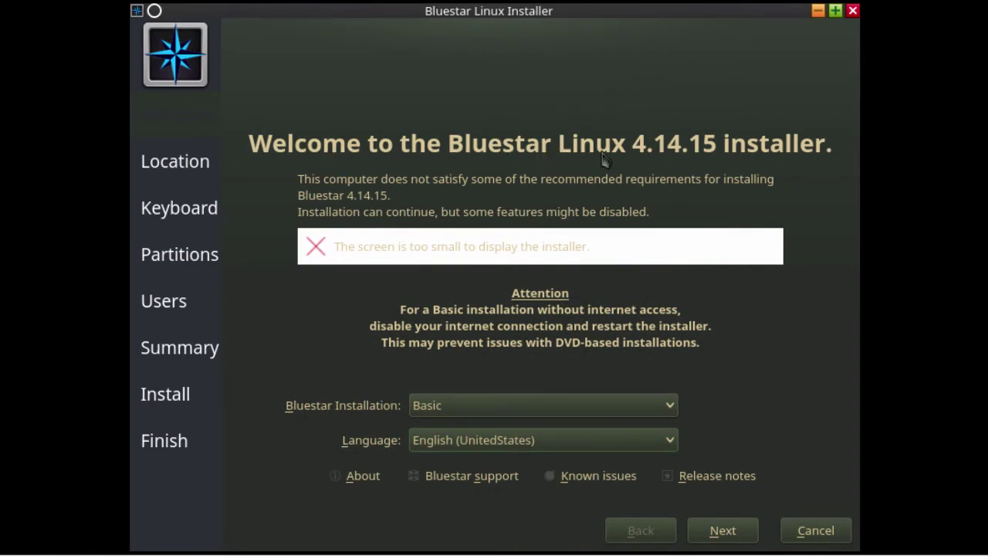
Choose the Basic installation in English (UnitedStates) and accept the America region with the New York zone
{"action": "left_click", "coordinate": [608, 406]}
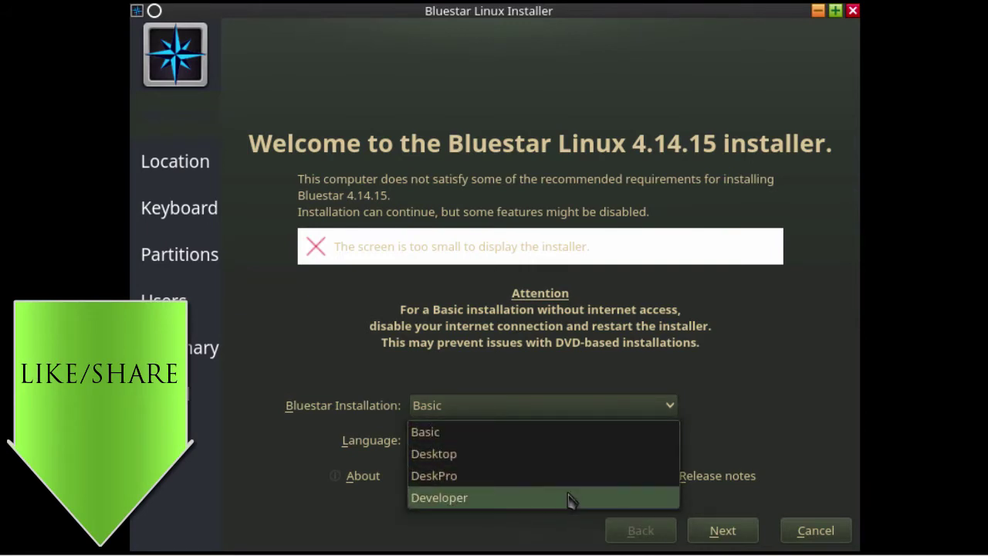
{"action": "left_click", "coordinate": [569, 437]}
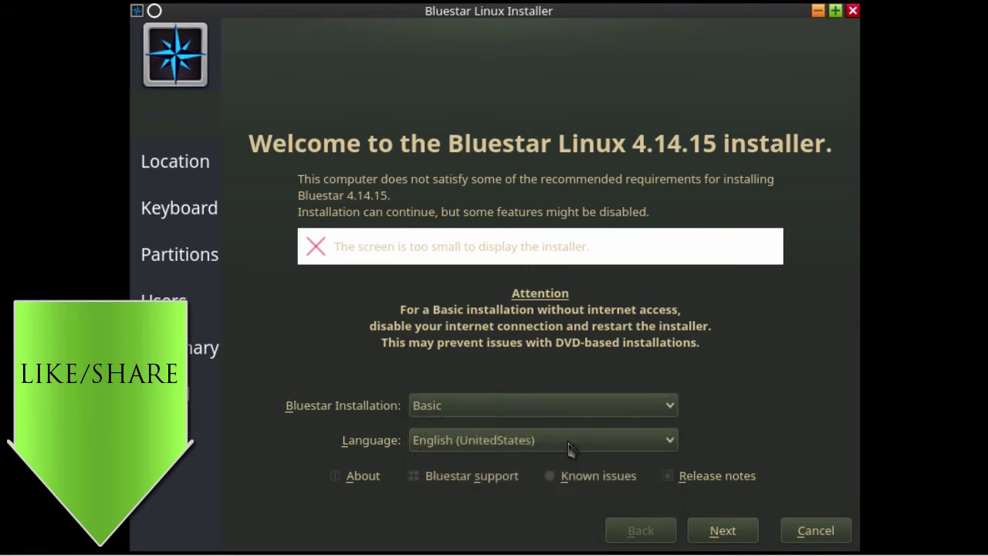
{"action": "left_click", "coordinate": [569, 444]}
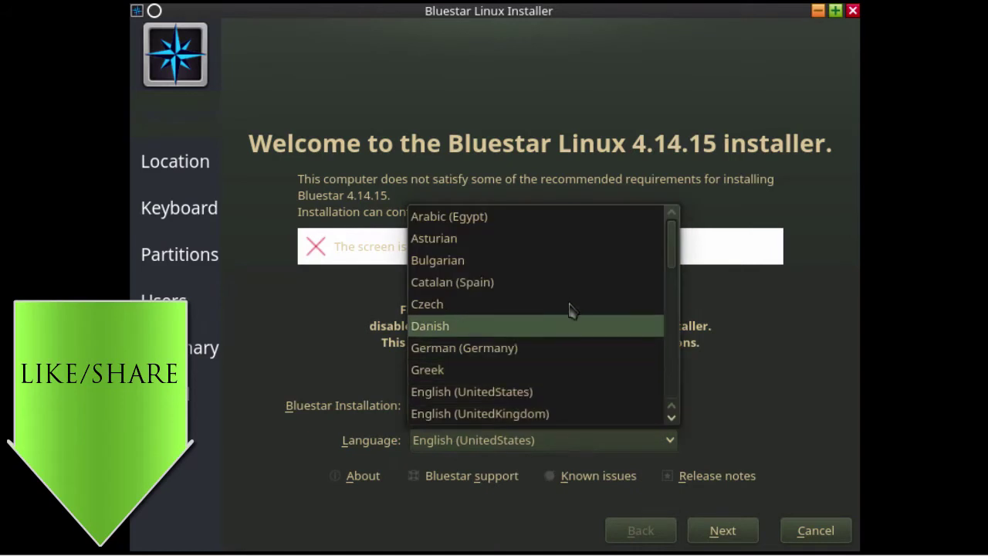
{"action": "left_click", "coordinate": [554, 389]}
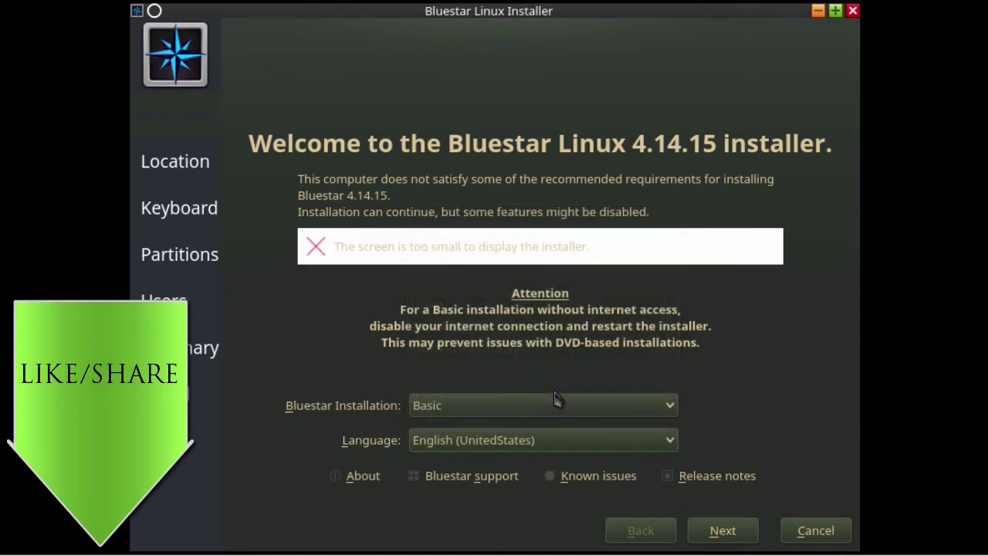
{"action": "left_click", "coordinate": [722, 530]}
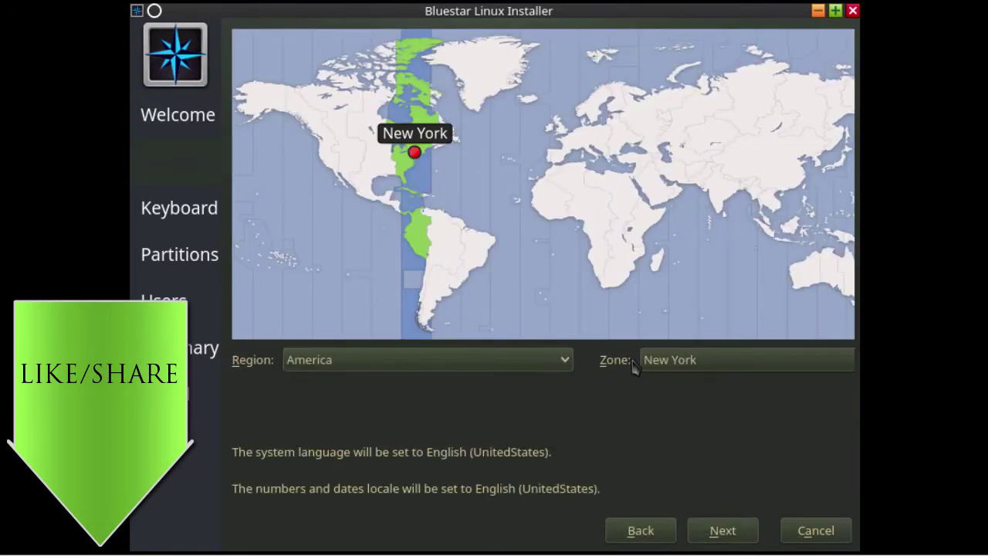
{"action": "left_click", "coordinate": [711, 528]}
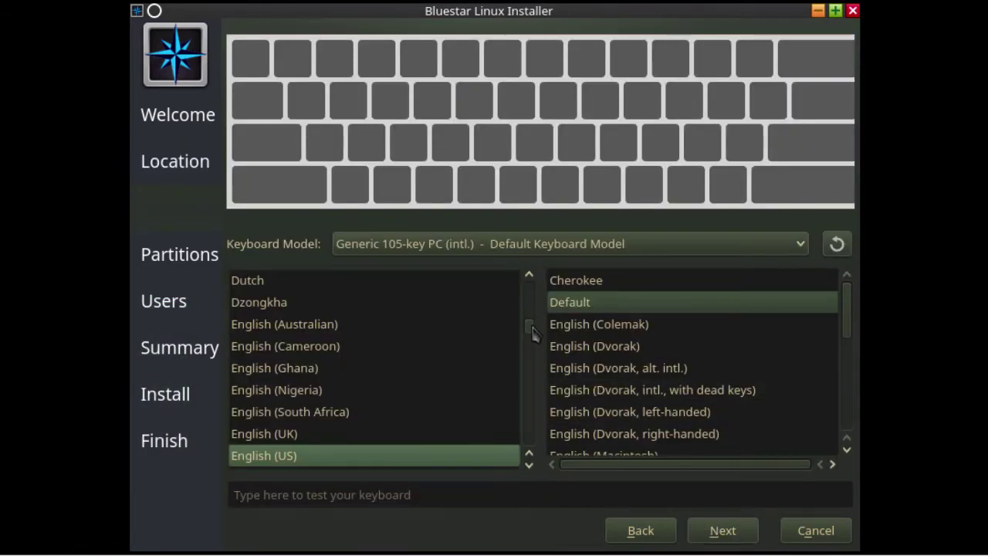
Accept the English (US) Default keyboard layout and choose to erase the VMware virtual disk for the installation
{"action": "left_click_drag", "start_coordinate": [531, 328], "coordinate": [532, 334]}
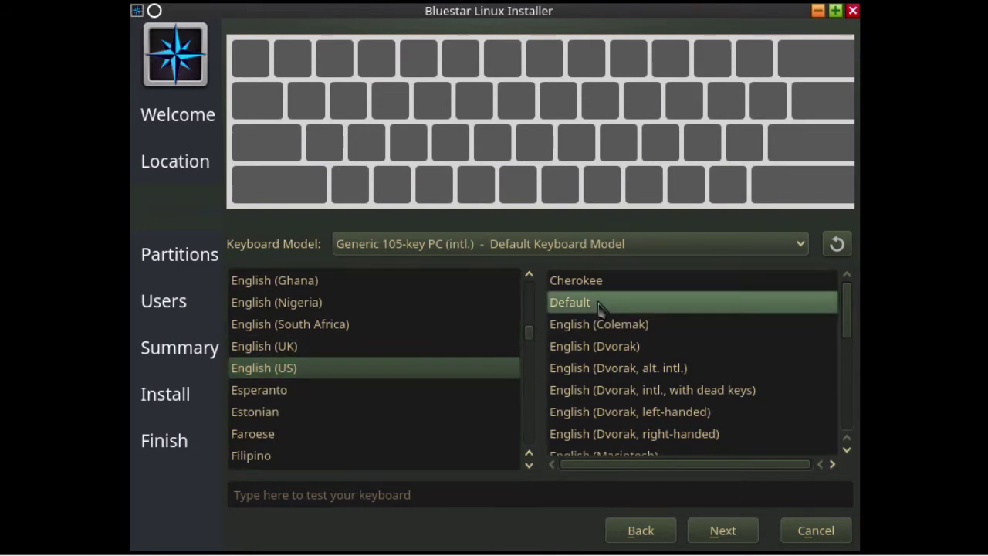
{"action": "left_click", "coordinate": [718, 531]}
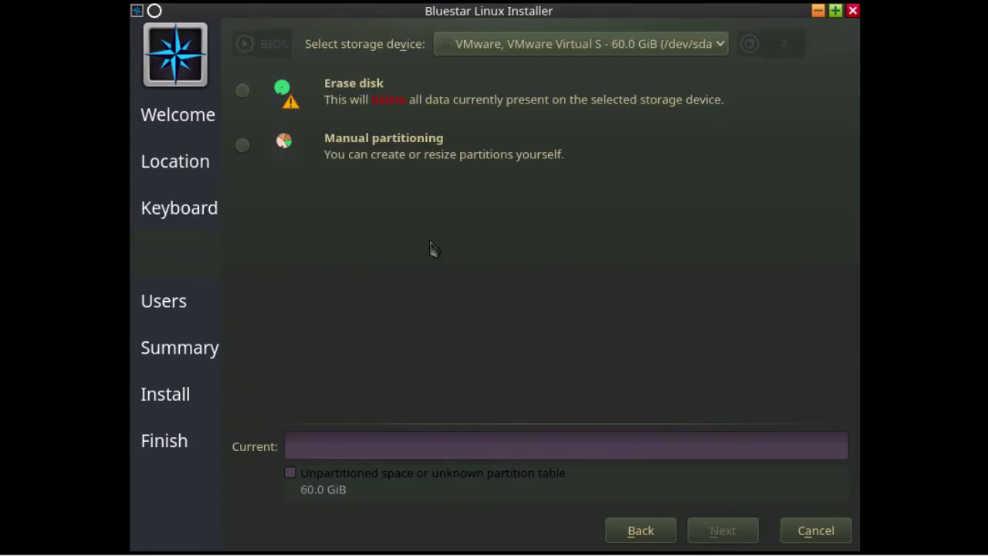
{"action": "left_click", "coordinate": [243, 92]}
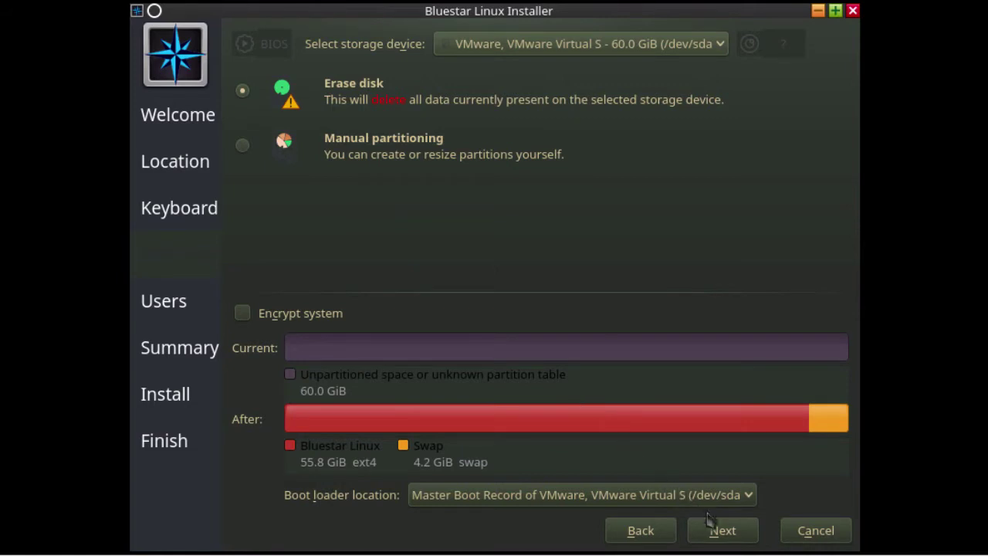
{"action": "left_click", "coordinate": [723, 531]}
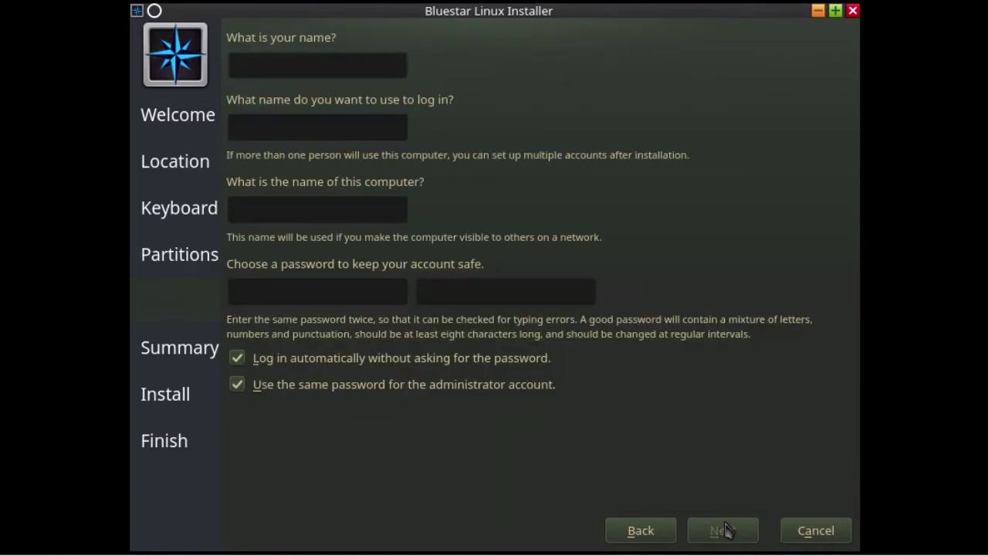
Enter the user's full name and login name, and name the computer bluestar2018
{"action": "type", "text": "J"}
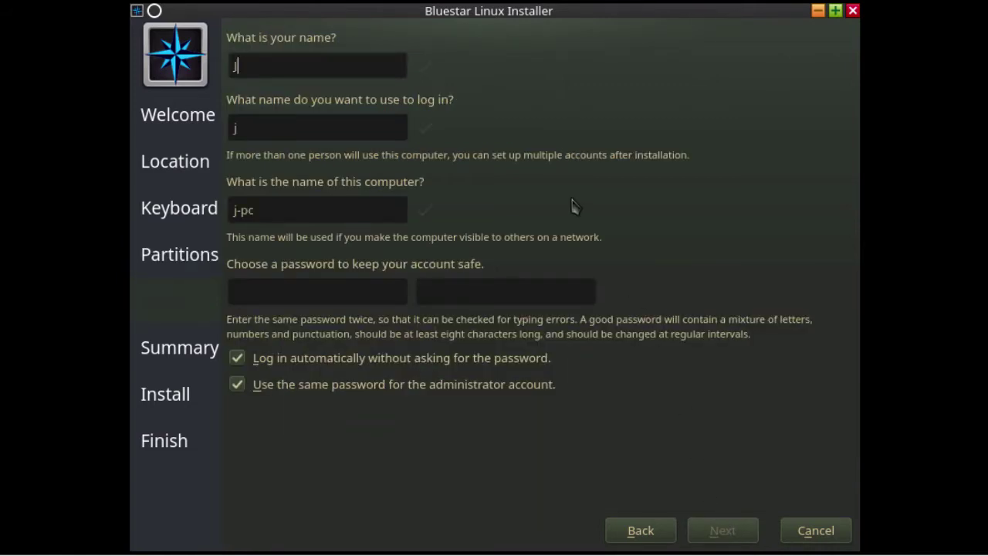
{"action": "type", "text": "ohn Smith"}
{"action": "key", "text": "Tab"}
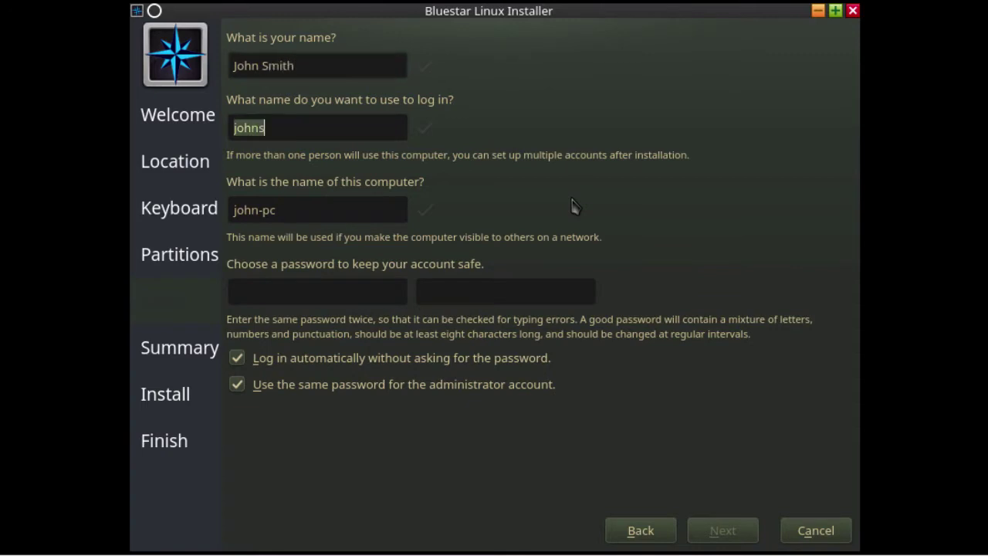
{"action": "type", "text": "john"}
{"action": "key", "text": "Tab"}
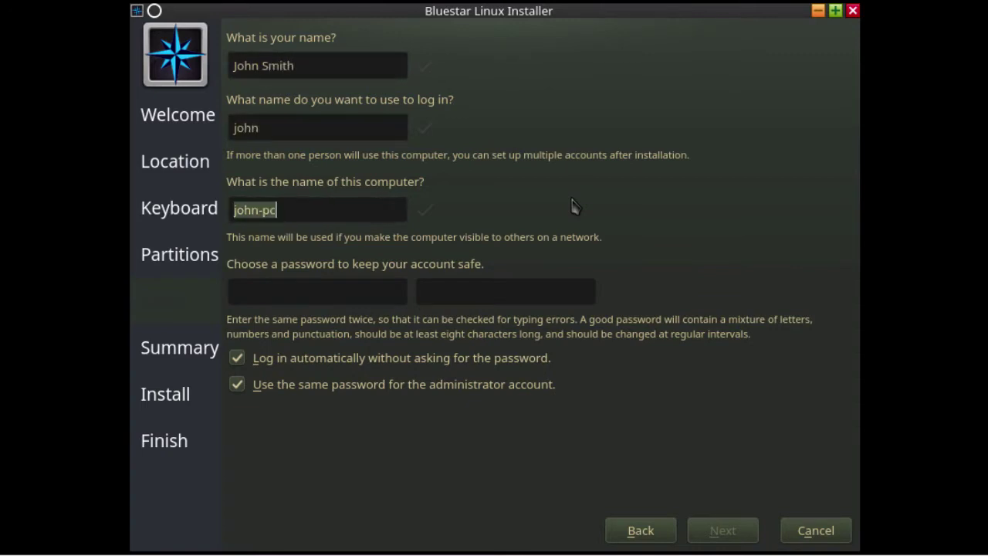
{"action": "type", "text": "bluestar2018"}
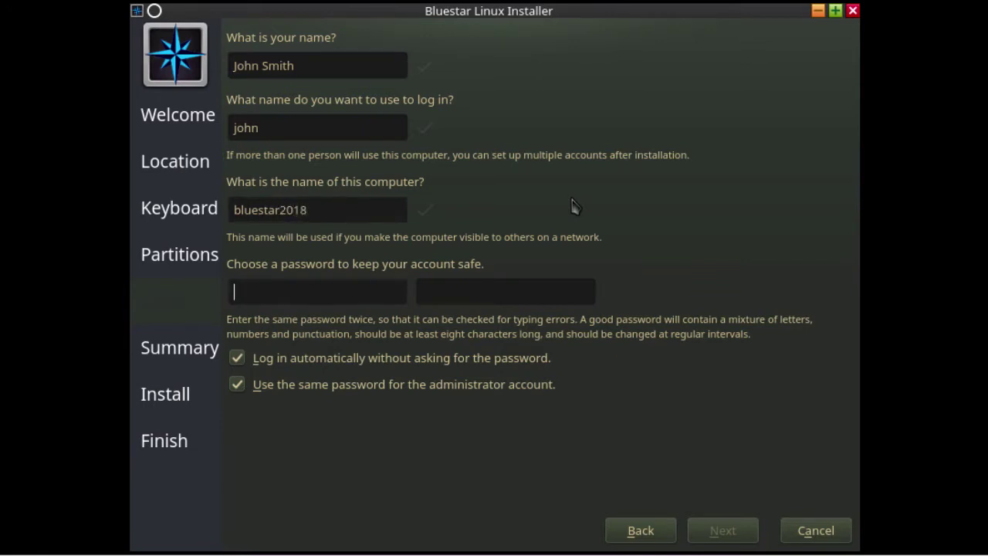
Enter and confirm the account password, turn off automatic login and continue to the installation summary
{"action": "key", "text": "Tab"}
{"action": "type", "text": "passwor"}
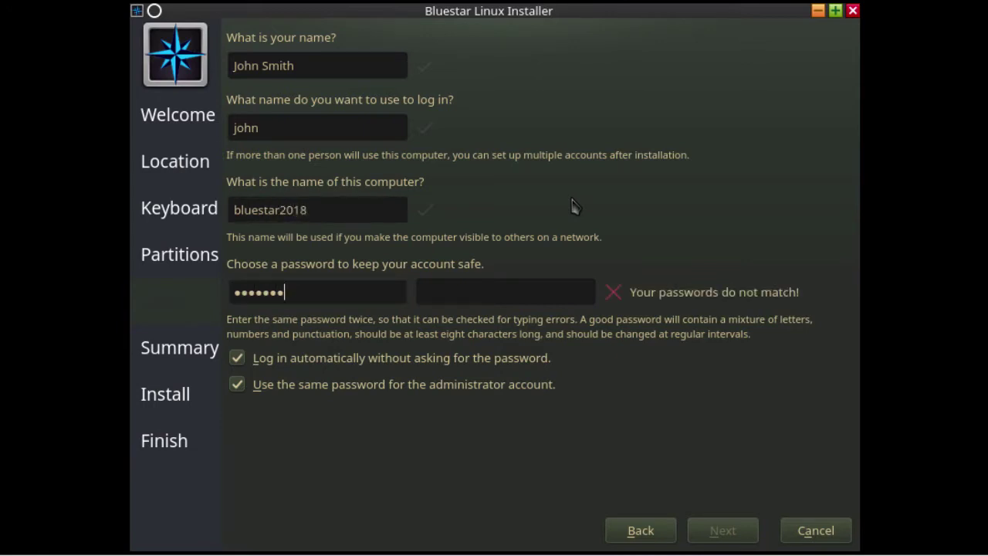
{"action": "type", "text": "d"}
{"action": "key", "text": "Tab"}
{"action": "type", "text": "passwo"}
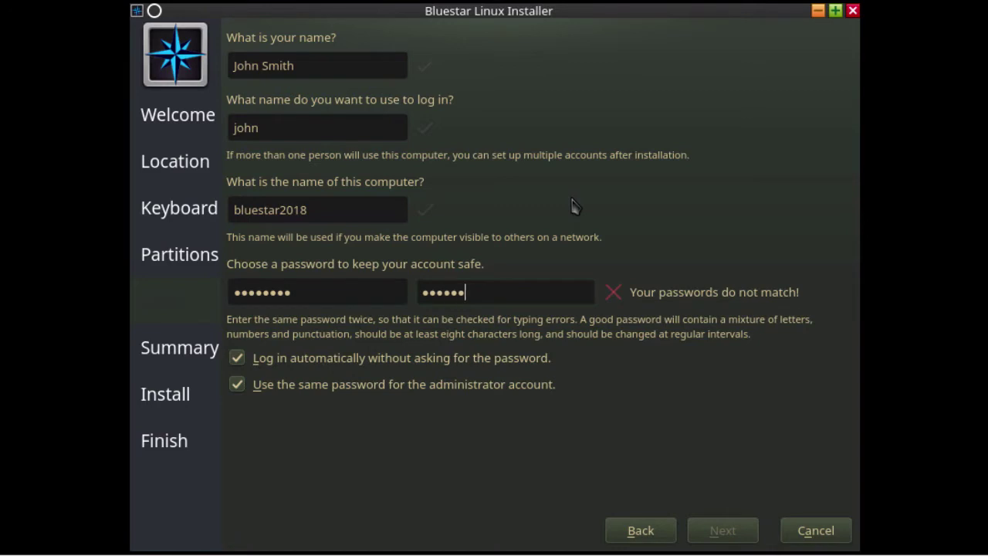
{"action": "type", "text": "rd"}
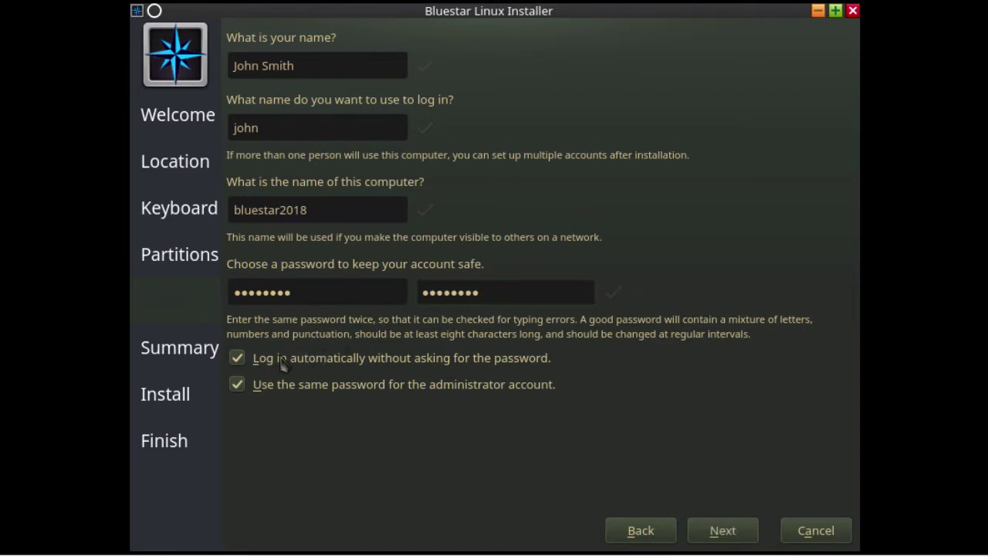
{"action": "left_click", "coordinate": [280, 363]}
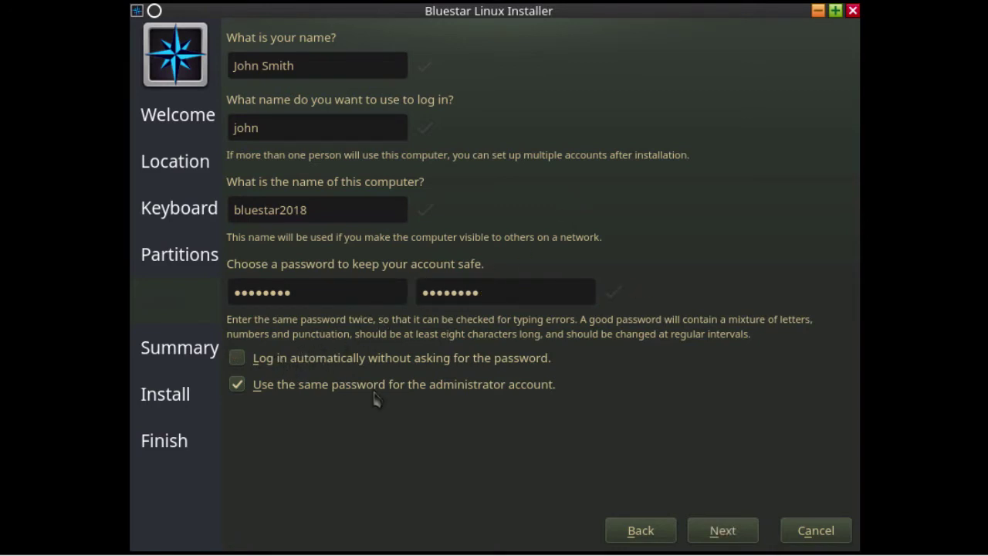
{"action": "left_click", "coordinate": [723, 533]}
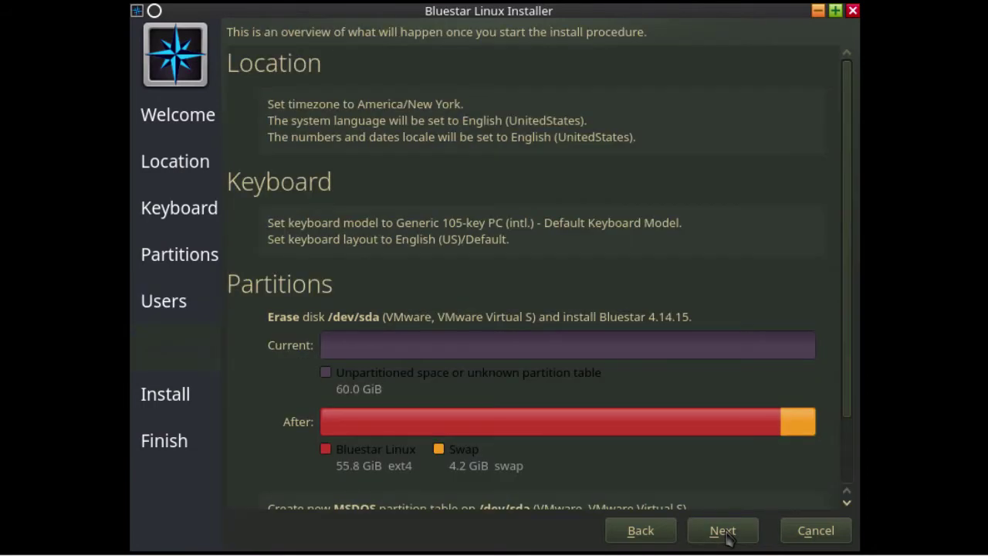
Start the installation with the summarized settings and close the System Update window once its updates are complete
{"action": "left_click", "coordinate": [723, 531]}
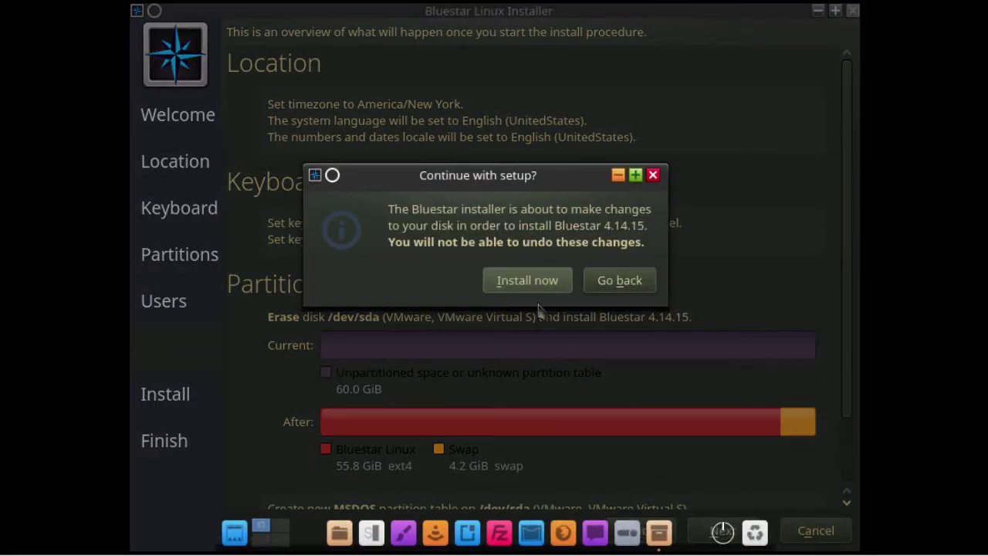
{"action": "left_click", "coordinate": [528, 281]}
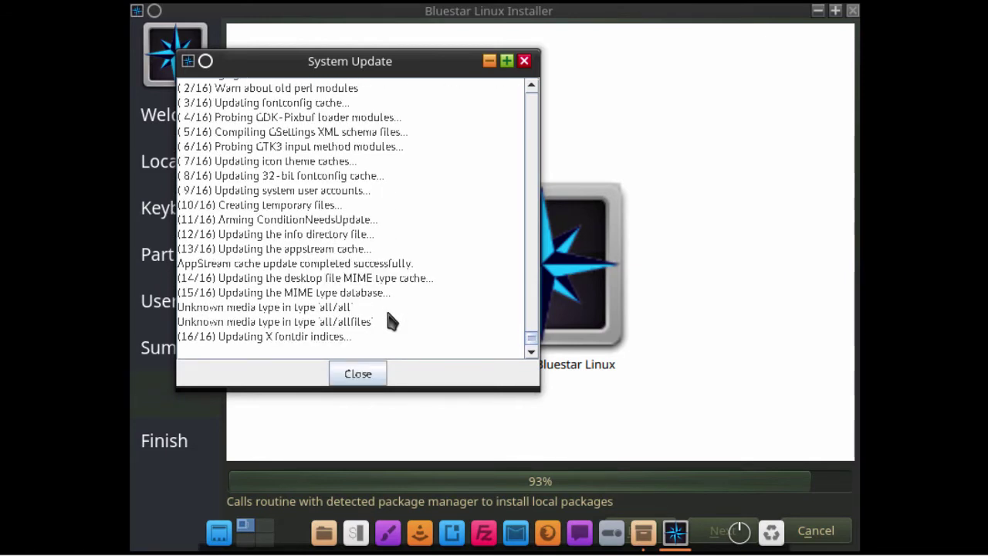
{"action": "left_click", "coordinate": [358, 375]}
{"action": "left_click", "coordinate": [357, 375]}
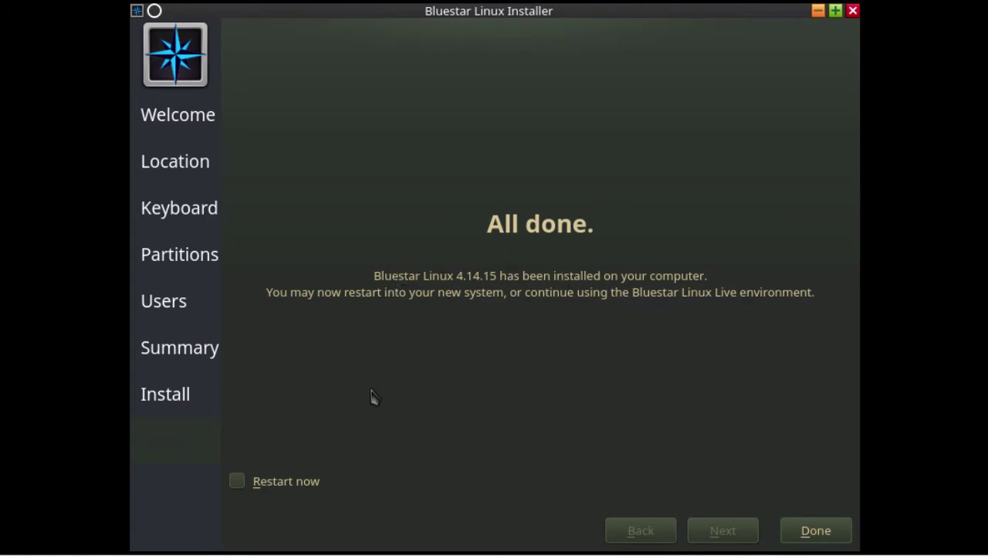
Finish the installer with an immediate restart and boot the Bluestar Linux Linux entry
{"action": "left_click", "coordinate": [237, 482]}
{"action": "left_click", "coordinate": [797, 533]}
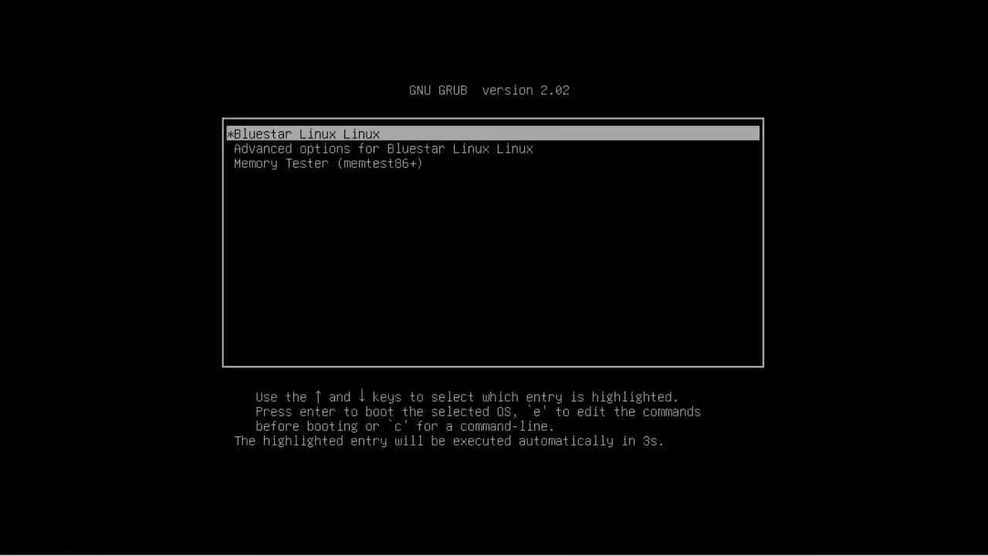
{"action": "key", "text": "Return"}
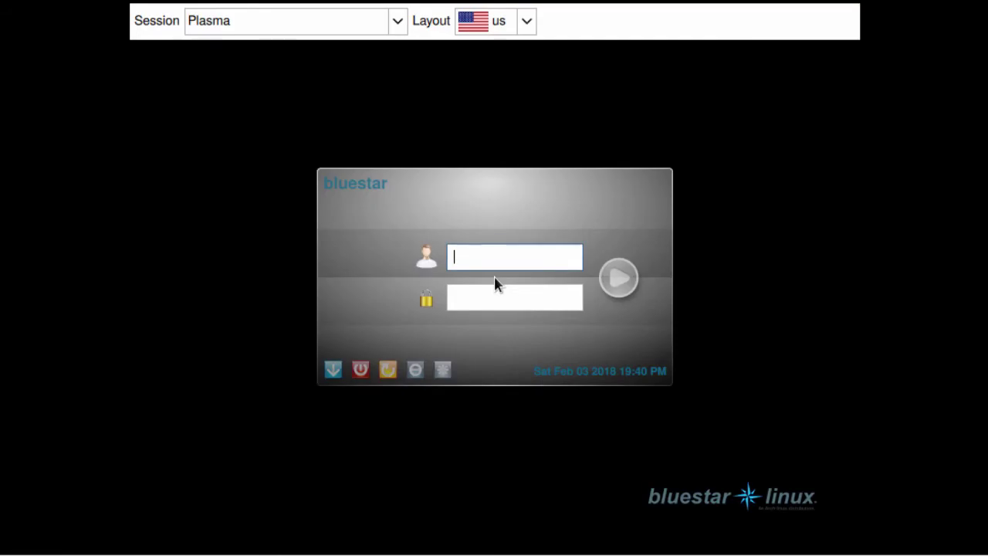
Log in to the Plasma session with the new account's login name and password
{"action": "type", "text": "john"}
{"action": "key", "text": "Tab"}
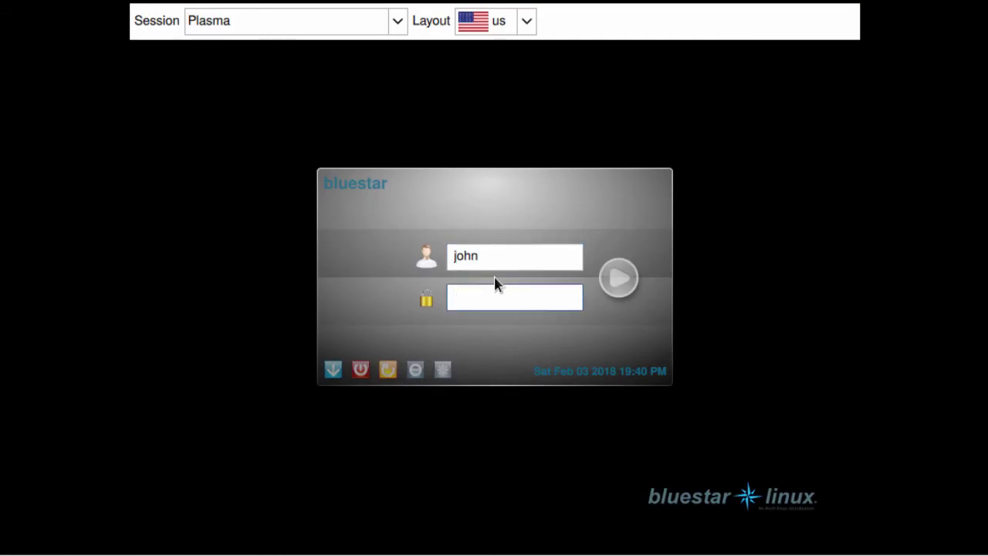
{"action": "type", "text": "********"}
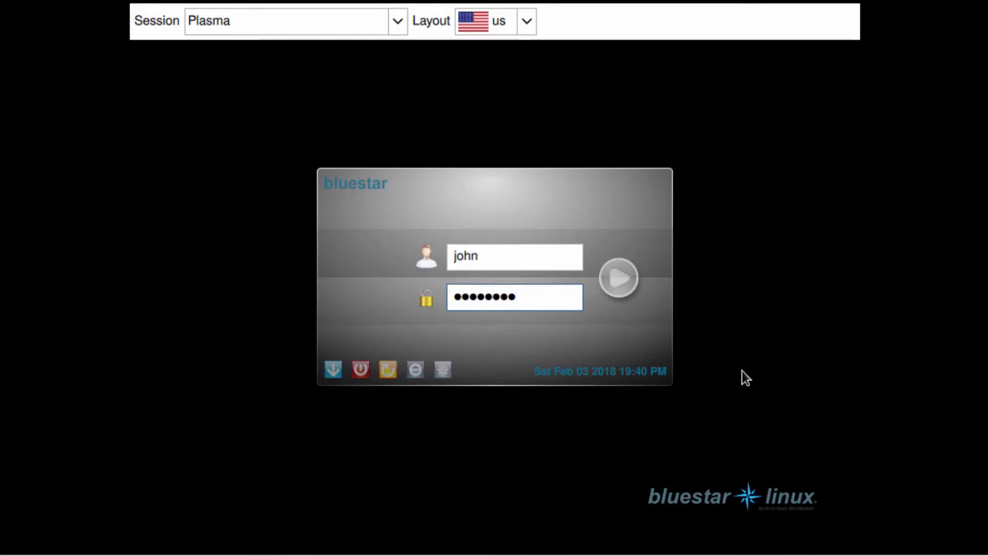
{"action": "left_click", "coordinate": [625, 284]}
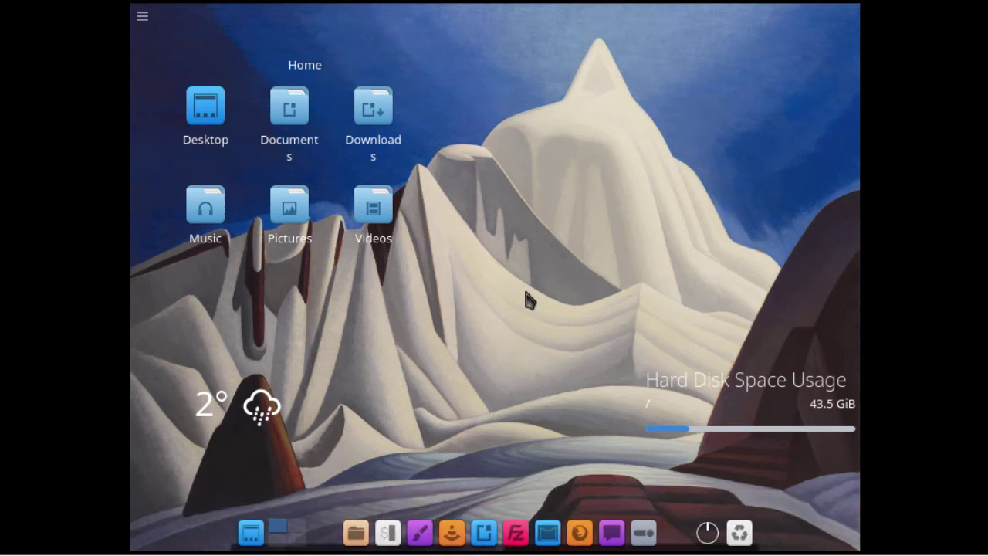
{"action": "mouse_move", "coordinate": [459, 2]}
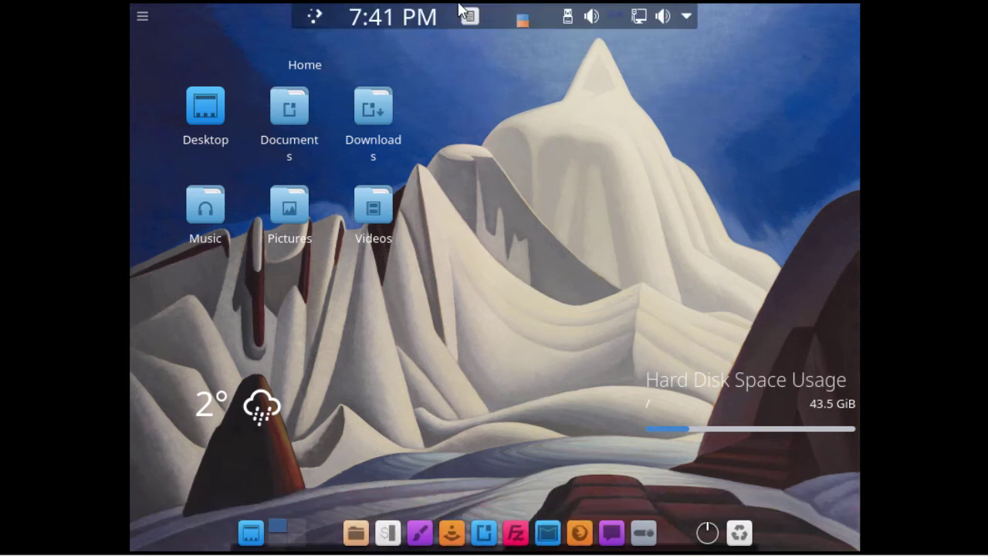
{"action": "left_click", "coordinate": [316, 19]}
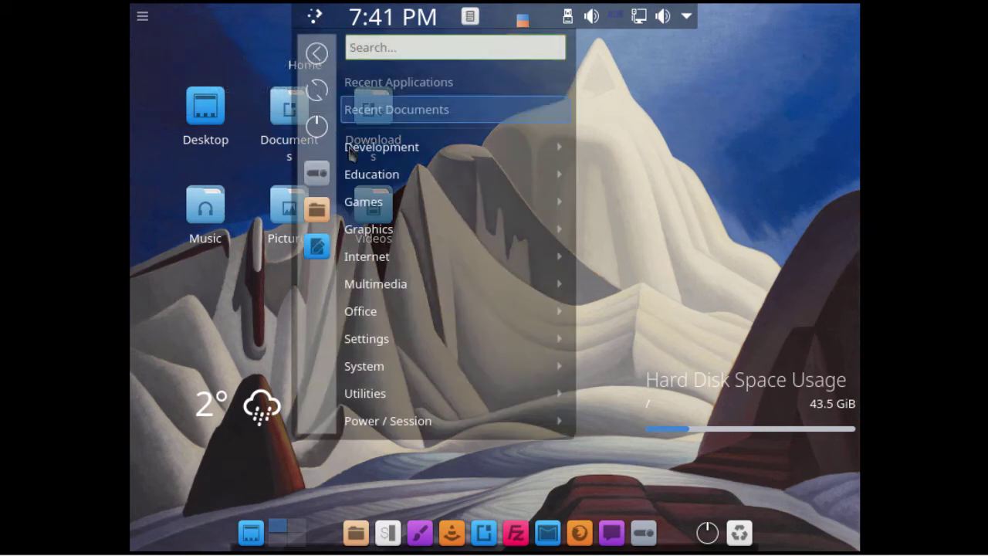
{"action": "mouse_move", "coordinate": [376, 260]}
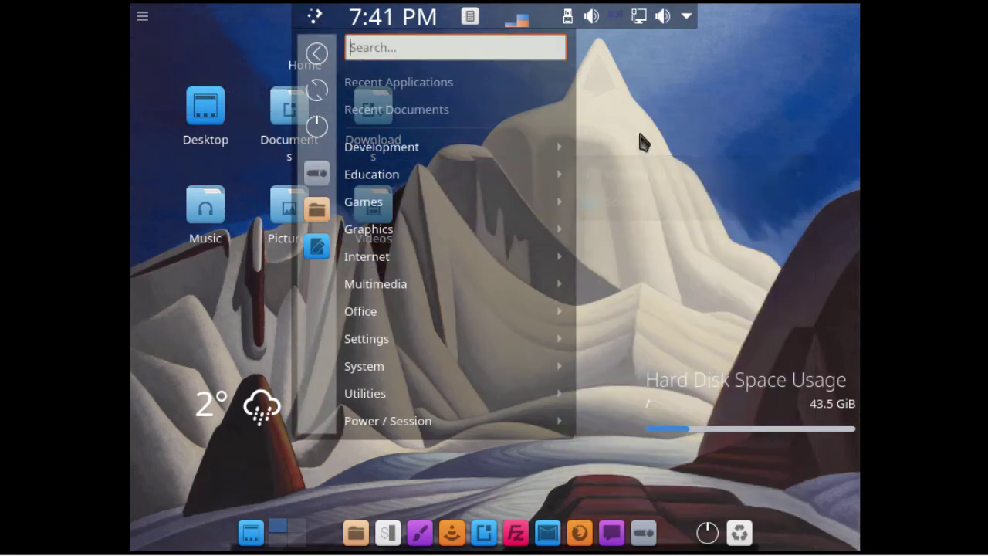
{"action": "left_click", "coordinate": [638, 128]}
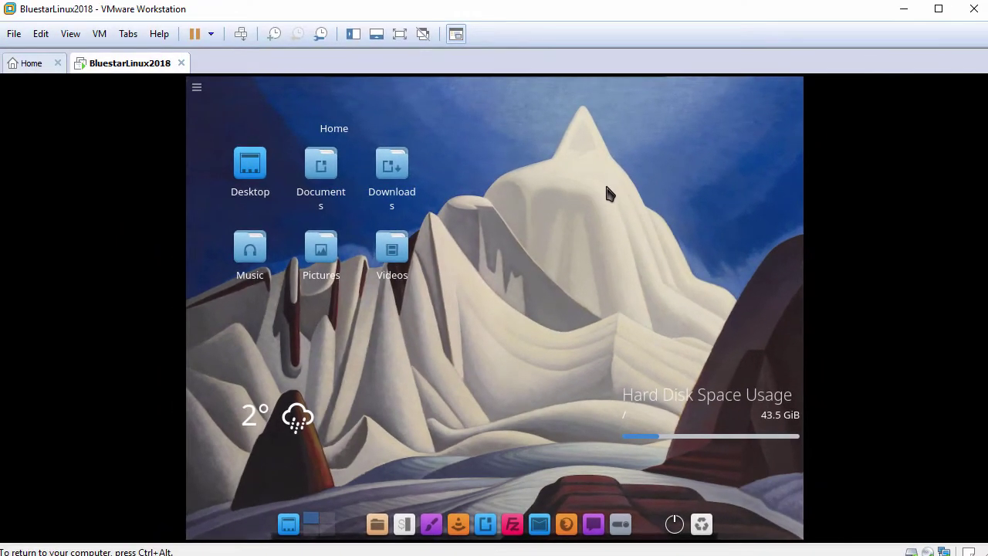
{"action": "left_click", "coordinate": [78, 36]}
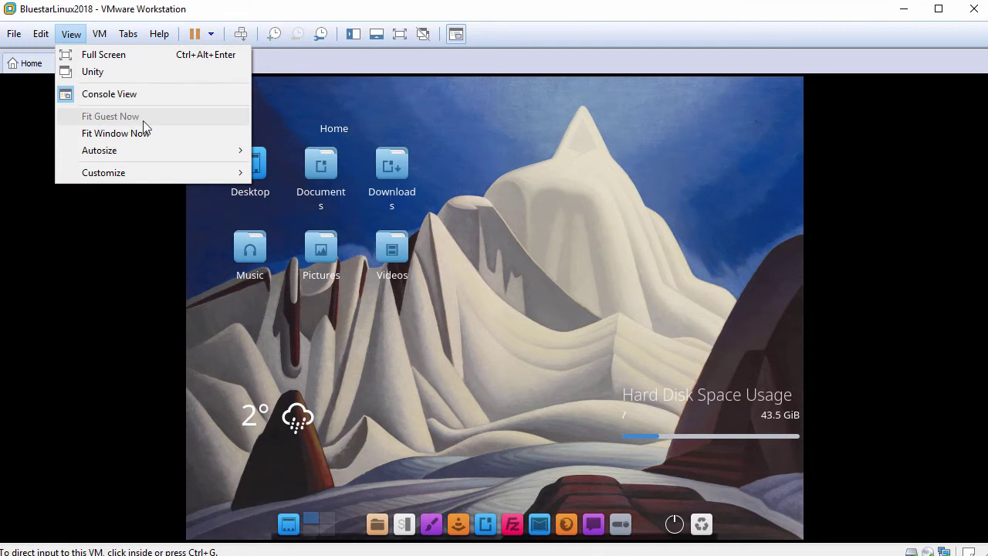
{"action": "left_click", "coordinate": [489, 220]}
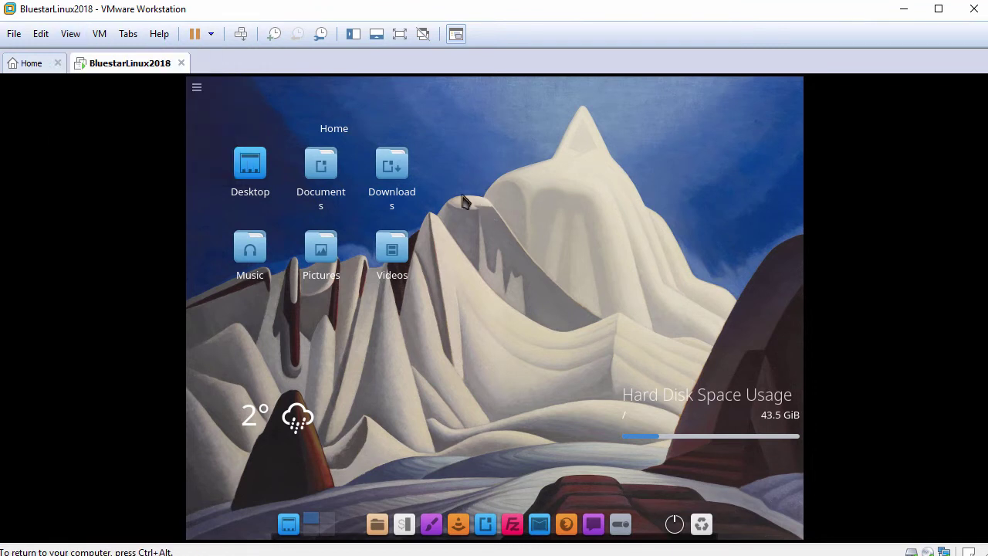
Open the Octopi package manager from the System applications and sync its package database
{"action": "mouse_move", "coordinate": [341, 84]}
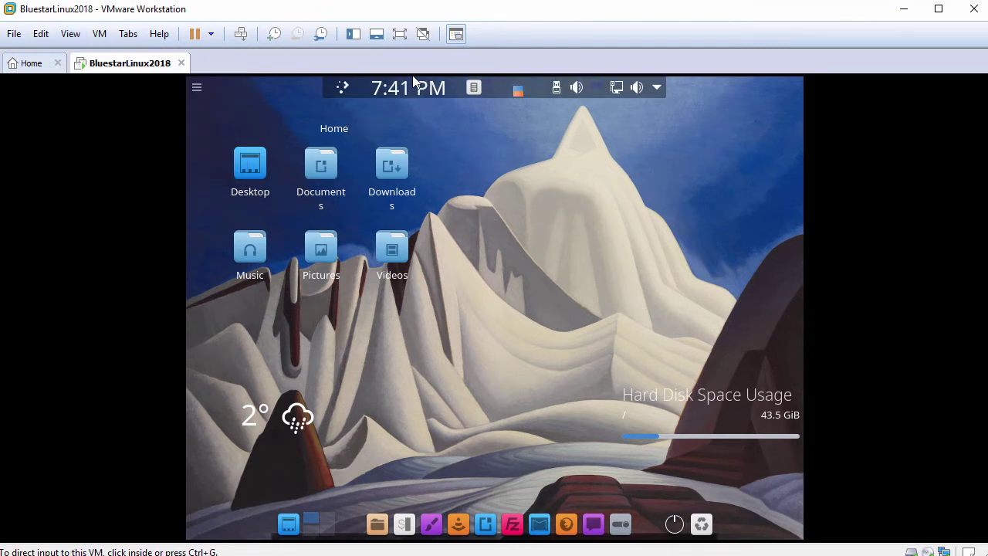
{"action": "left_click", "coordinate": [342, 85]}
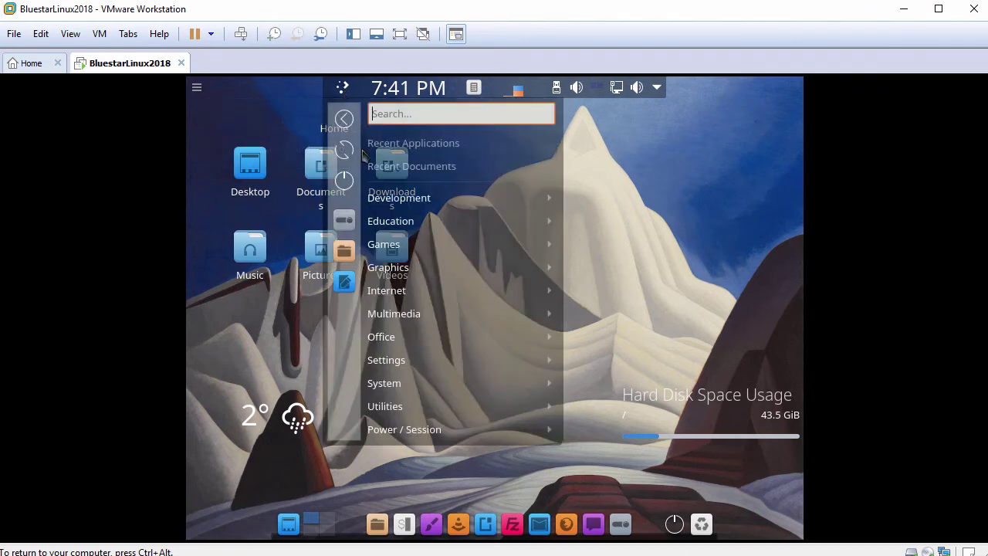
{"action": "mouse_move", "coordinate": [411, 384]}
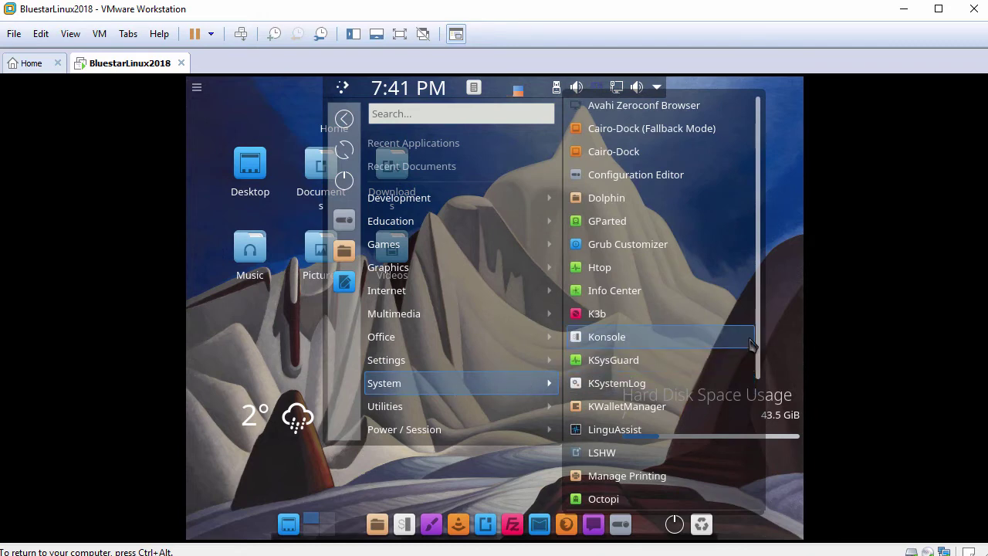
{"action": "left_click_drag", "start_coordinate": [757, 336], "coordinate": [754, 413]}
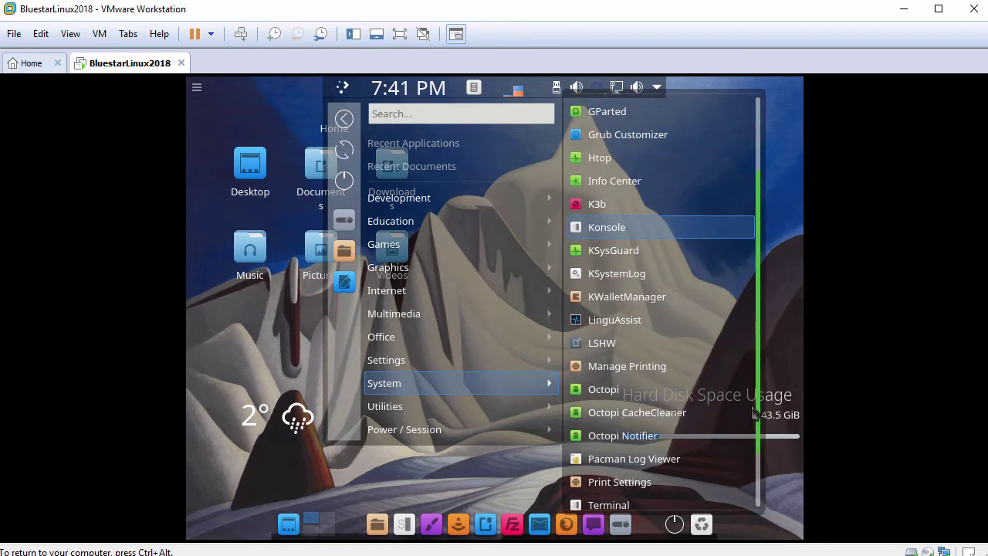
{"action": "left_click", "coordinate": [610, 389]}
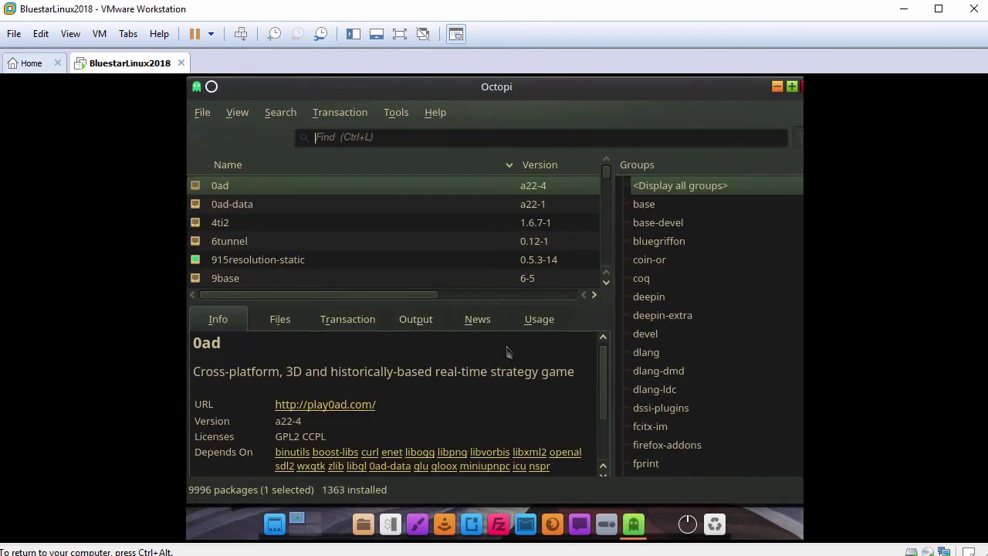
{"action": "left_click", "coordinate": [202, 114]}
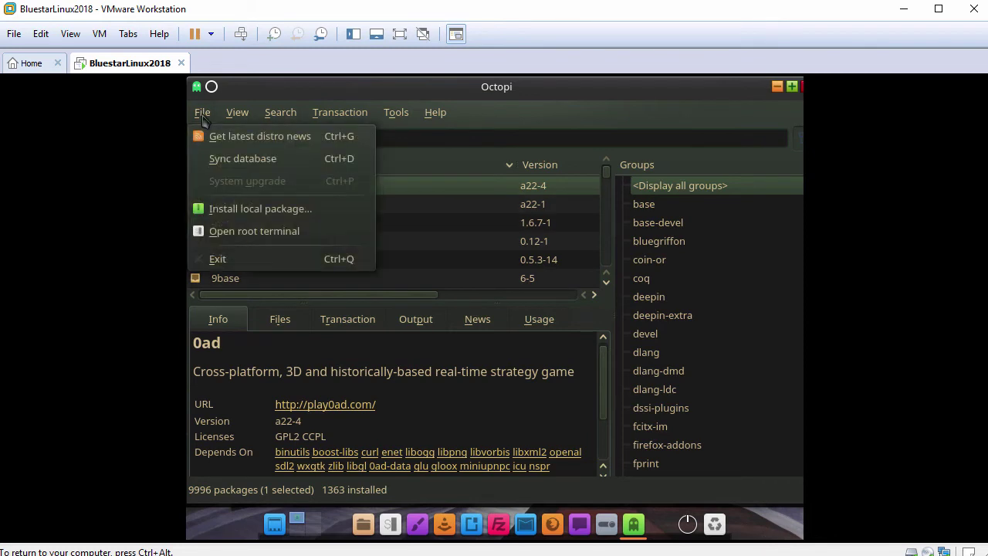
{"action": "left_click", "coordinate": [217, 160]}
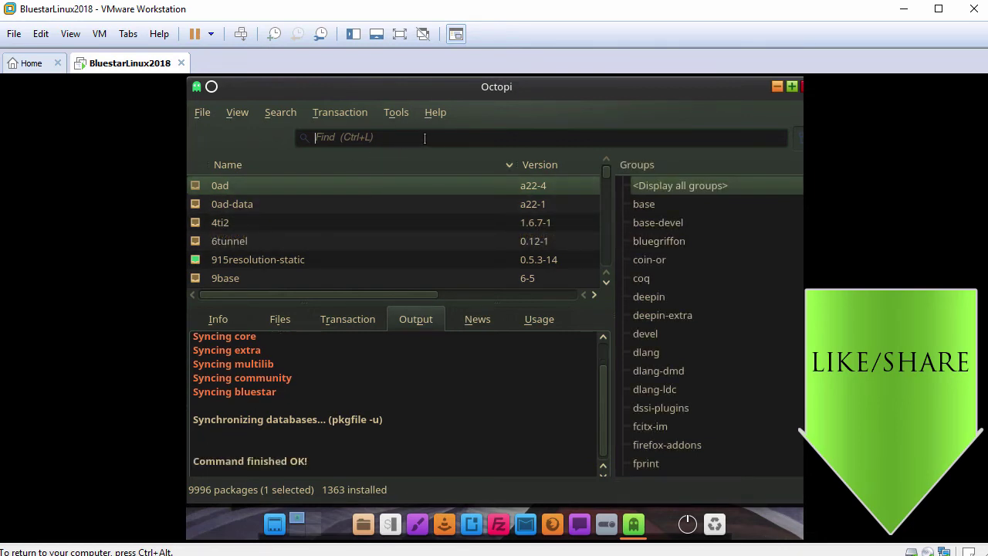
Find the open-vm-tools package, install it with its required packages and close Octopi
{"action": "type", "text": "open-vm-tools"}
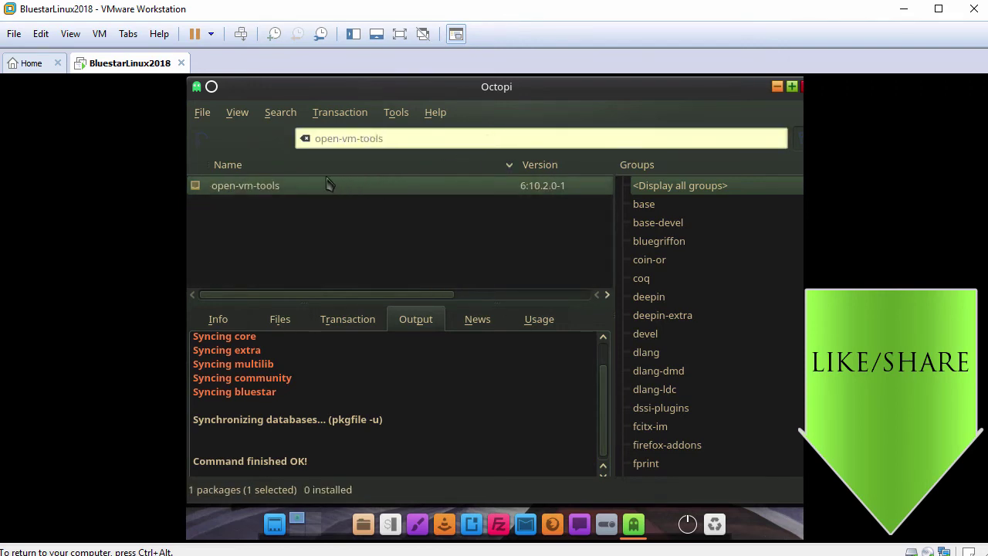
{"action": "right_click", "coordinate": [282, 189]}
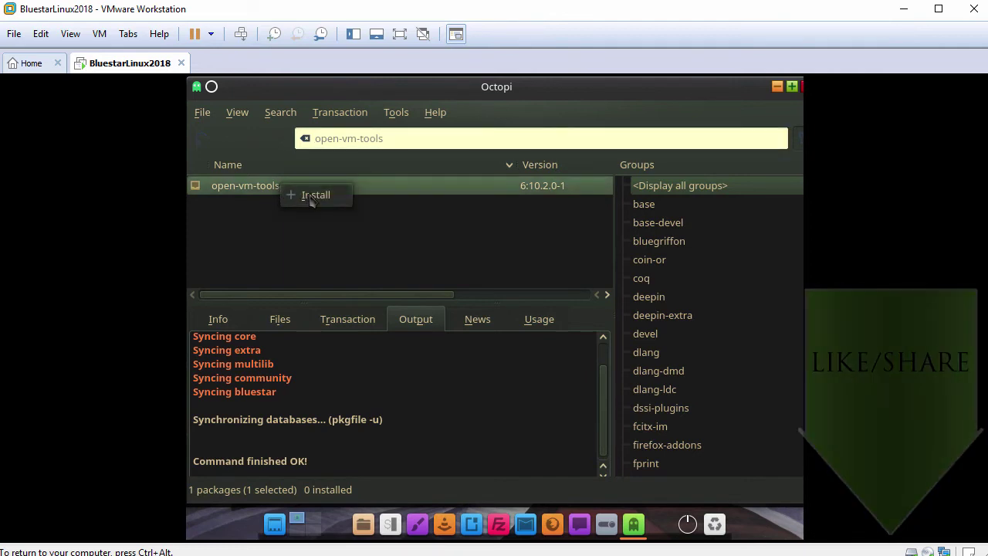
{"action": "left_click", "coordinate": [315, 196]}
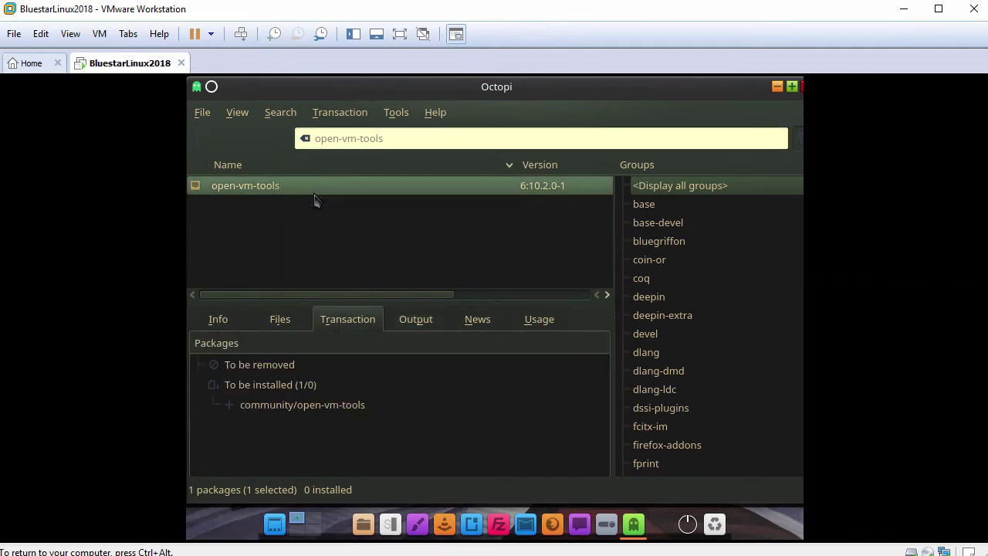
{"action": "left_click", "coordinate": [341, 114]}
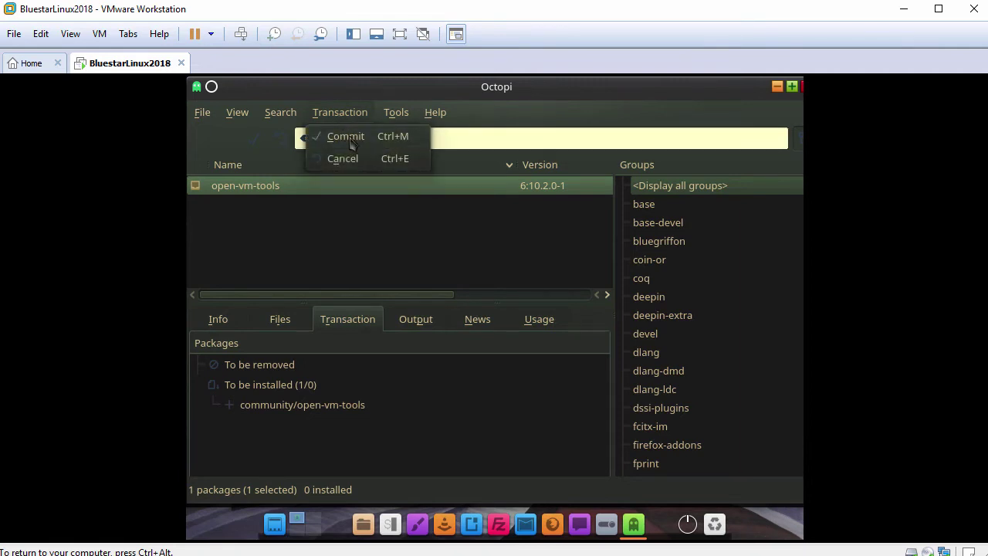
{"action": "left_click", "coordinate": [351, 142]}
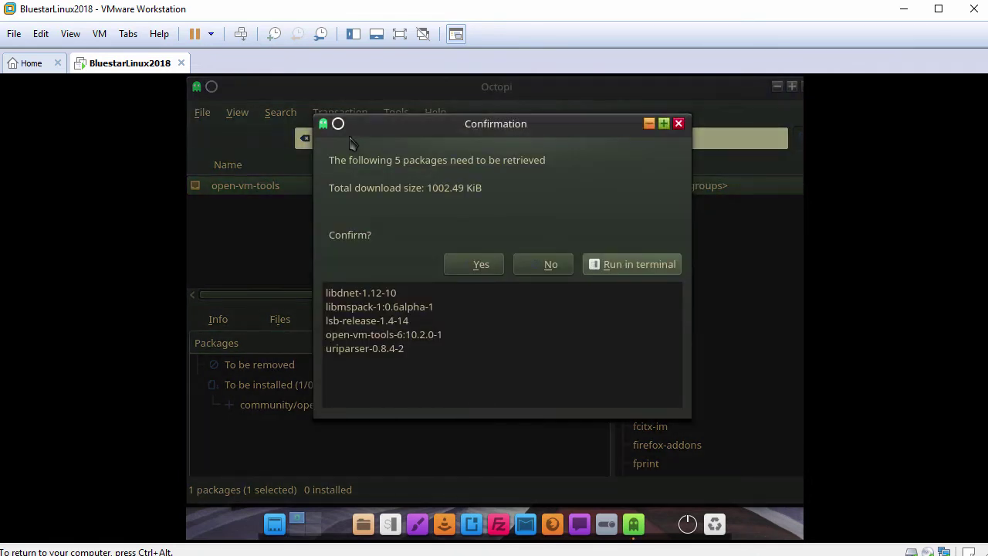
{"action": "left_click", "coordinate": [479, 266]}
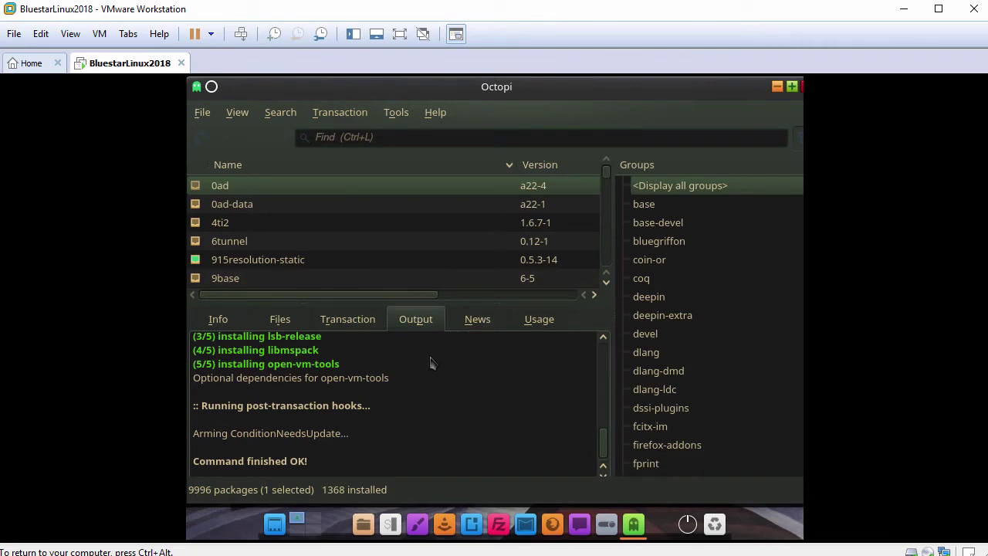
{"action": "left_click", "coordinate": [753, 139]}
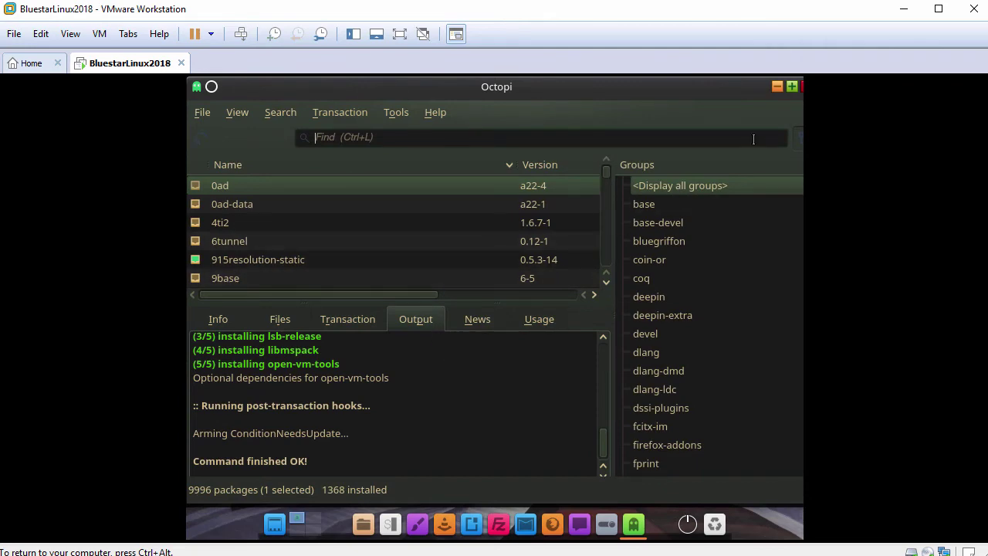
{"action": "left_click", "coordinate": [803, 87]}
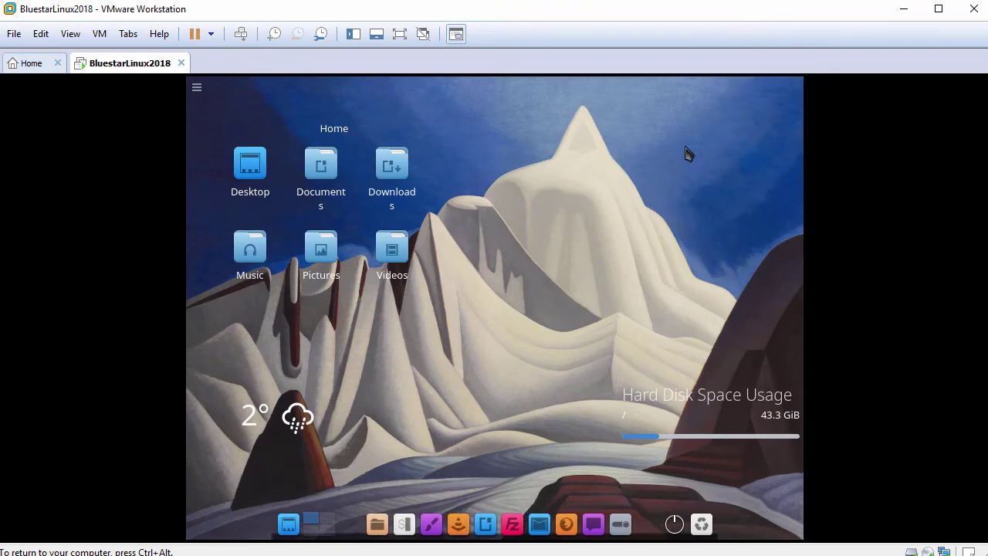
Open a Konsole terminal and enlarge both its window and its text by two zoom levels
{"action": "left_click", "coordinate": [403, 521]}
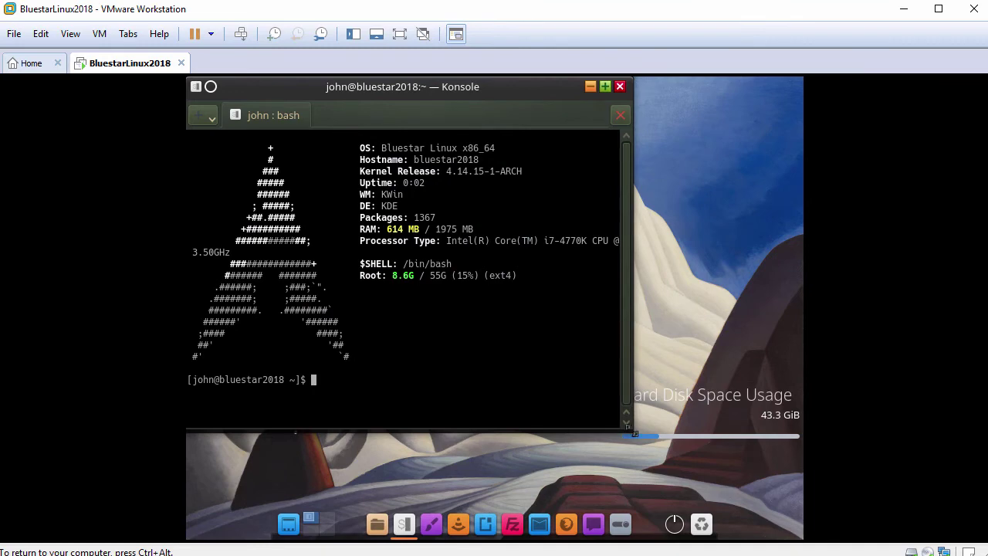
{"action": "left_click_drag", "start_coordinate": [634, 433], "coordinate": [797, 476]}
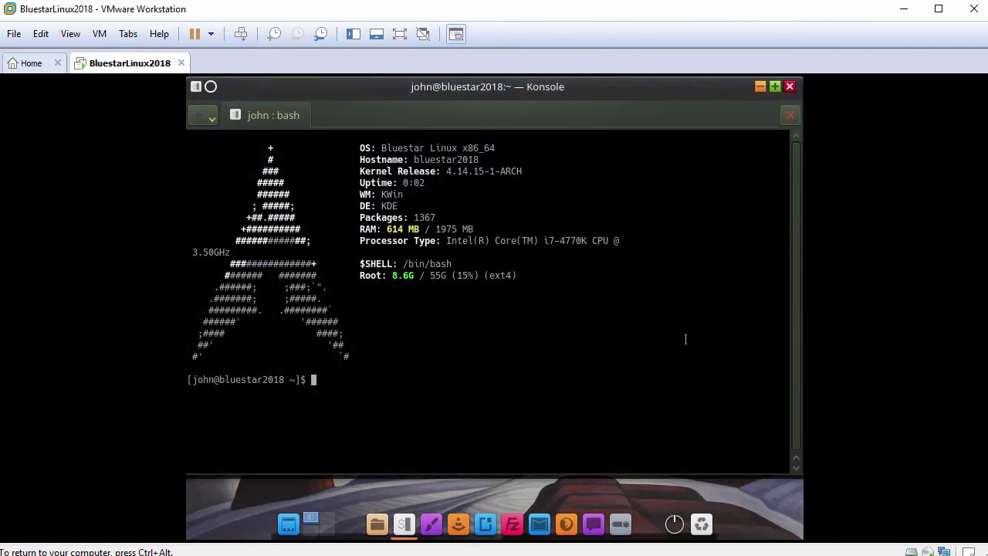
{"action": "key", "text": "ctrl+plus"}
{"action": "key", "text": "ctrl+plus"}
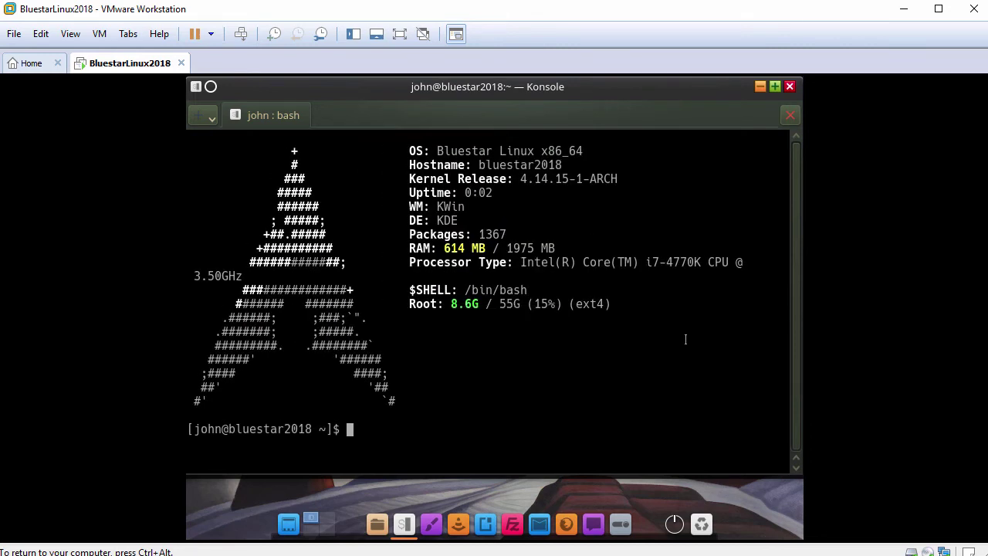
Check which account the terminal session is running as with whoami
{"action": "key", "text": "Return"}
{"action": "type", "text": "whoami"}
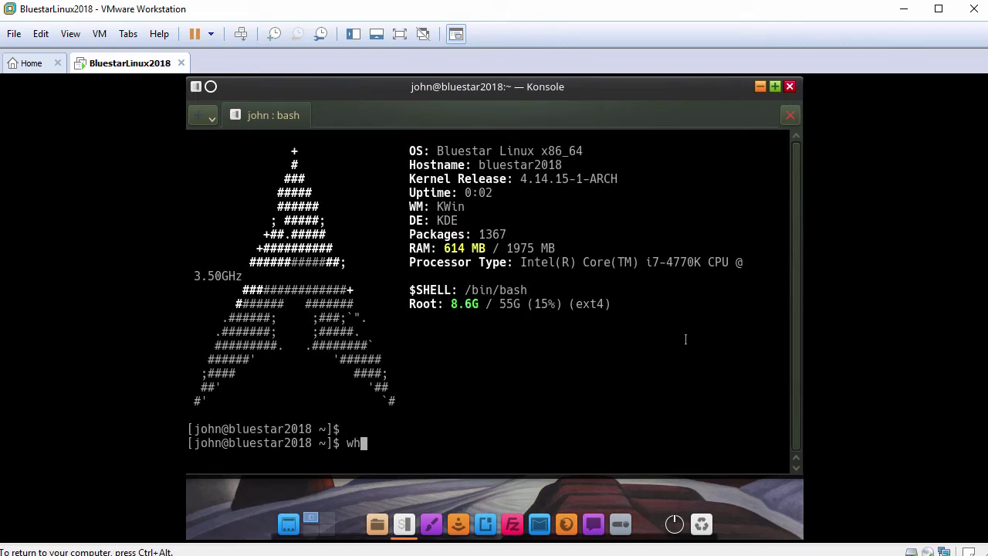
{"action": "key", "text": "Return"}
Start a root shell with sudo bash and verify its identity with whoami
{"action": "type", "text": "sudo bash"}
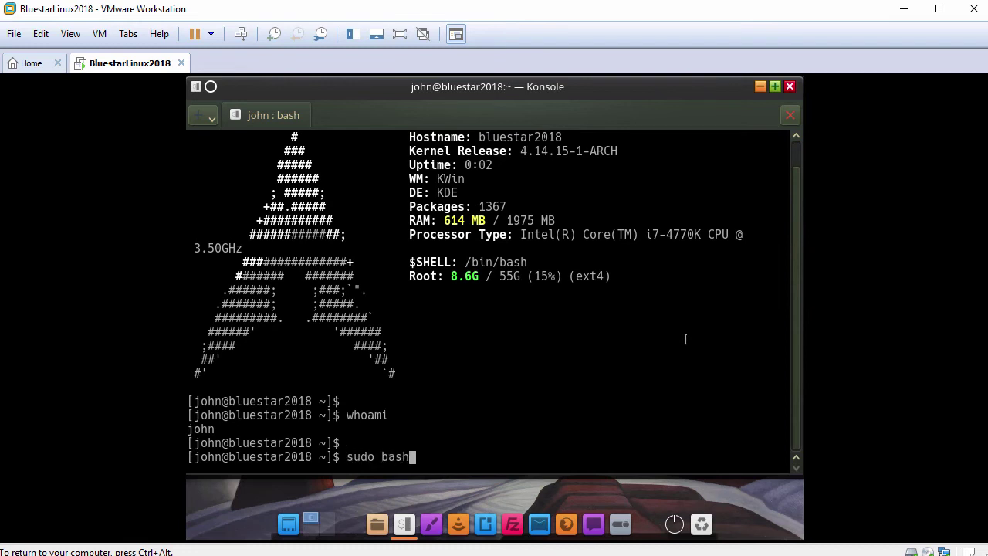
{"action": "key", "text": "Return"}
{"action": "key", "text": "Return"}
{"action": "type", "text": "whoami"}
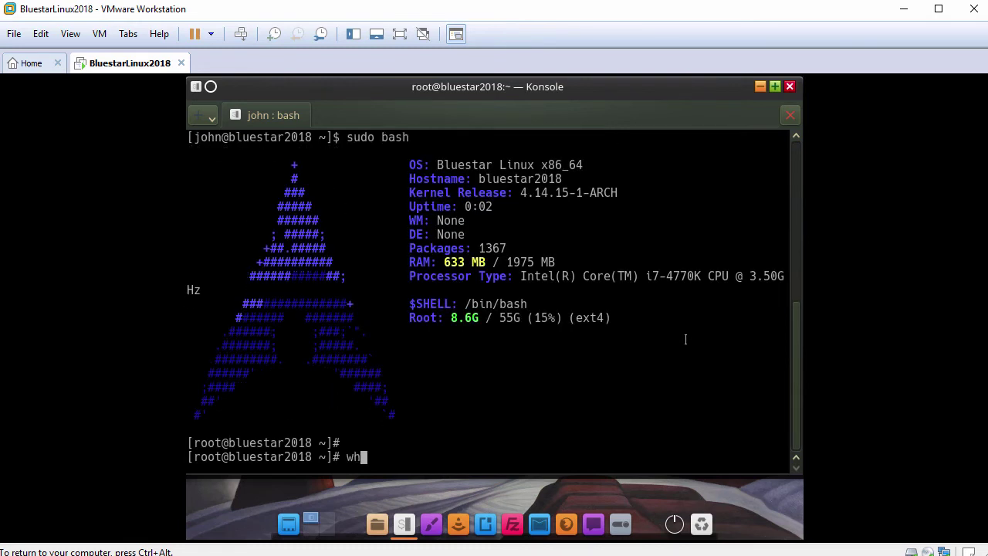
{"action": "key", "text": "Return"}
{"action": "key", "text": "Return"}
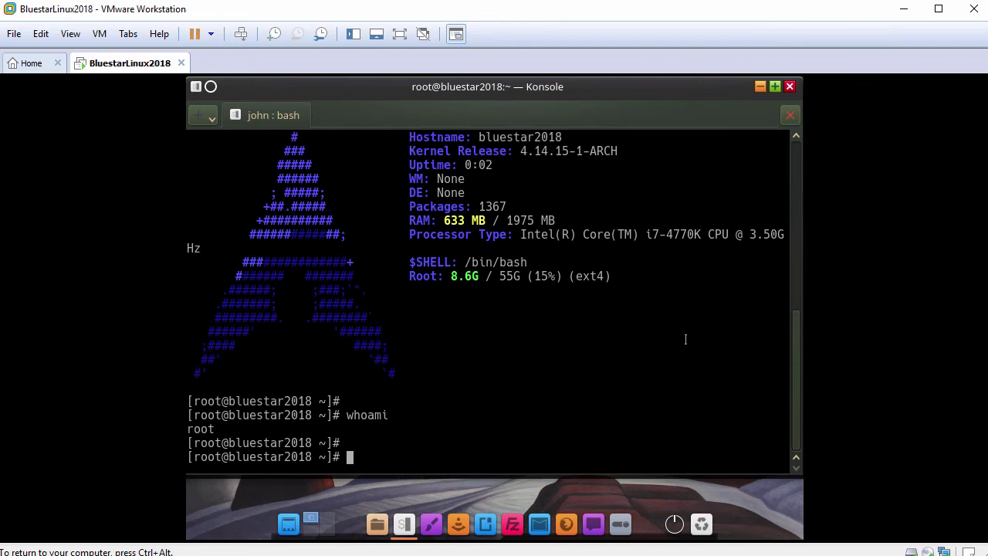
Enable the VMware tools service with systemctl enable vmtoolsd.service
{"action": "type", "text": "systemctl en"}
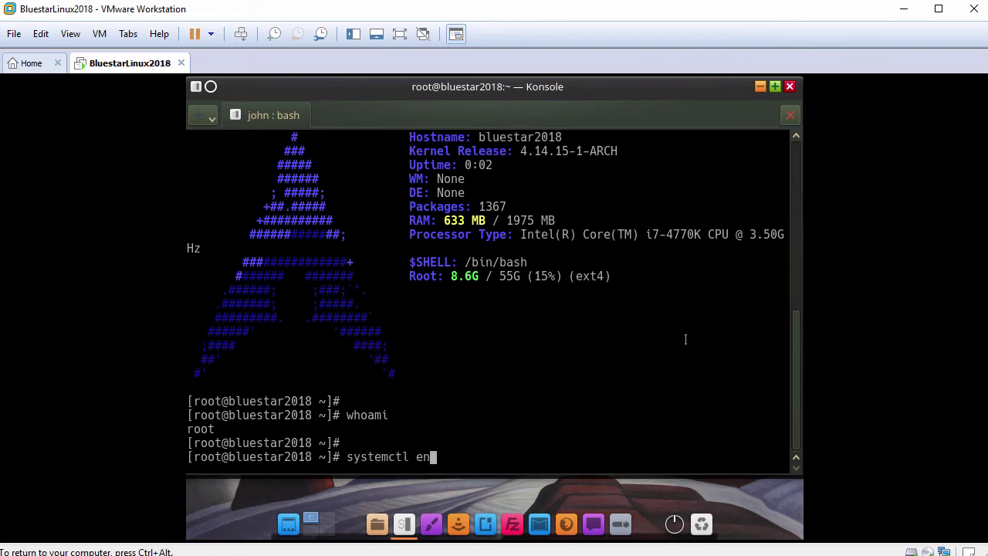
{"action": "type", "text": "able vmtools"}
{"action": "key", "text": "Tab"}
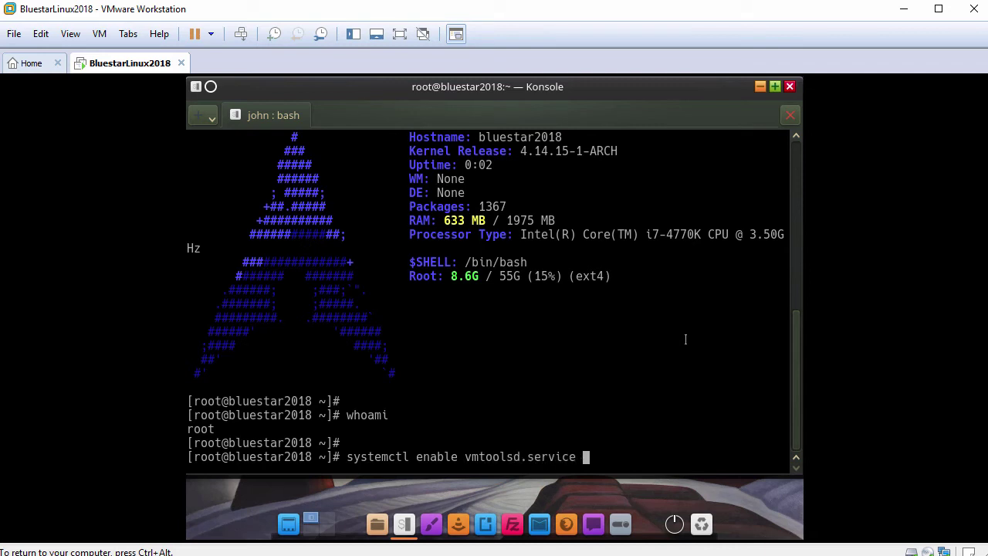
{"action": "key", "text": "Return"}
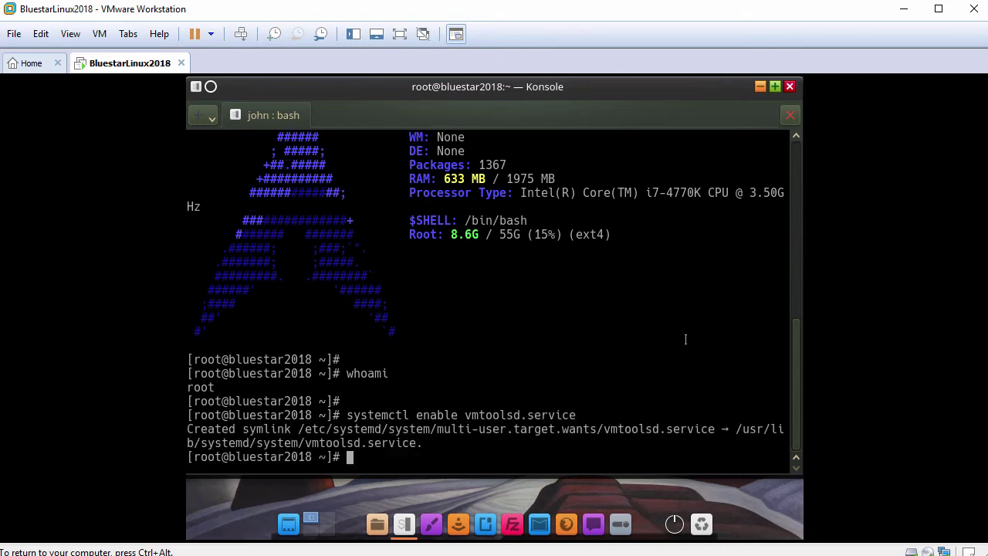
{"action": "key", "text": "Return"}
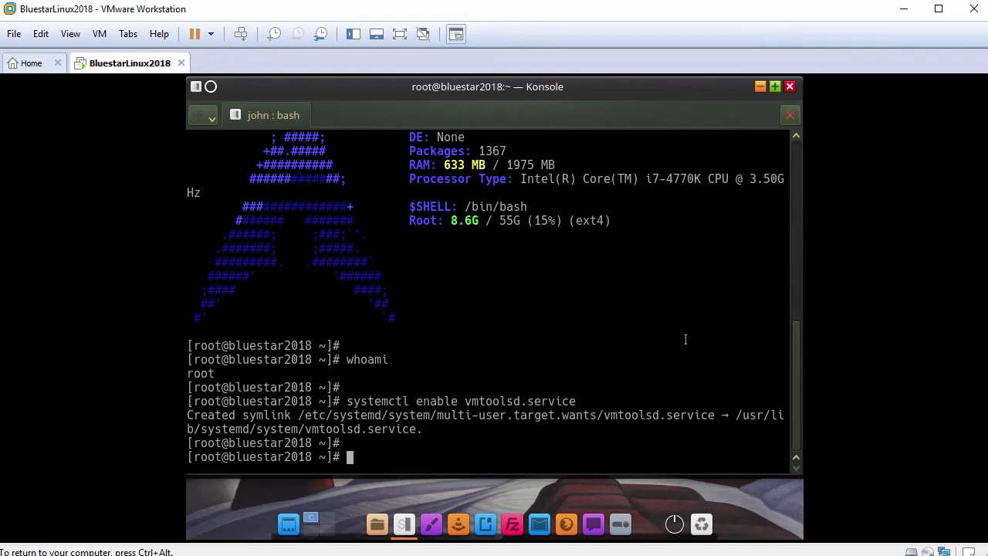
Reboot into the Bluestar Linux Linux entry and log in to the Plasma session with the account's login name and password
{"action": "type", "text": "reboot"}
{"action": "key", "text": "Return"}
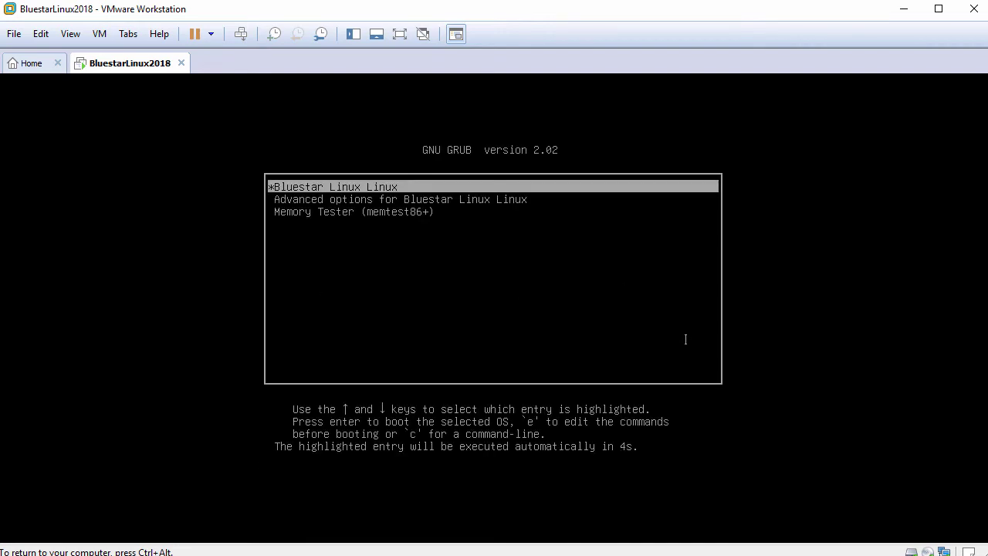
{"action": "key", "text": "Return"}
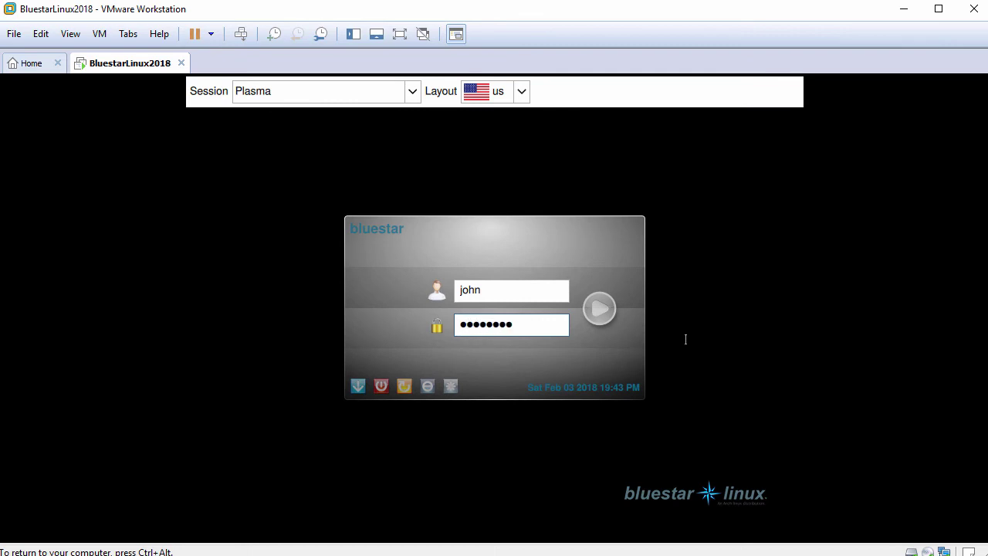
{"action": "key", "text": "Return"}
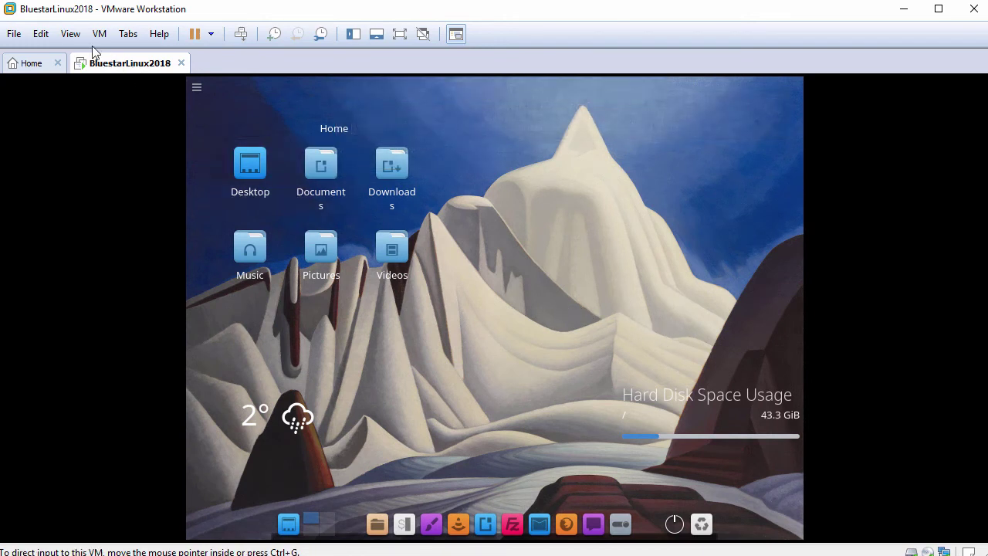
Fit the guest display to the VMware window and accept resetting the desktop layout to the new resolution
{"action": "left_click", "coordinate": [71, 34]}
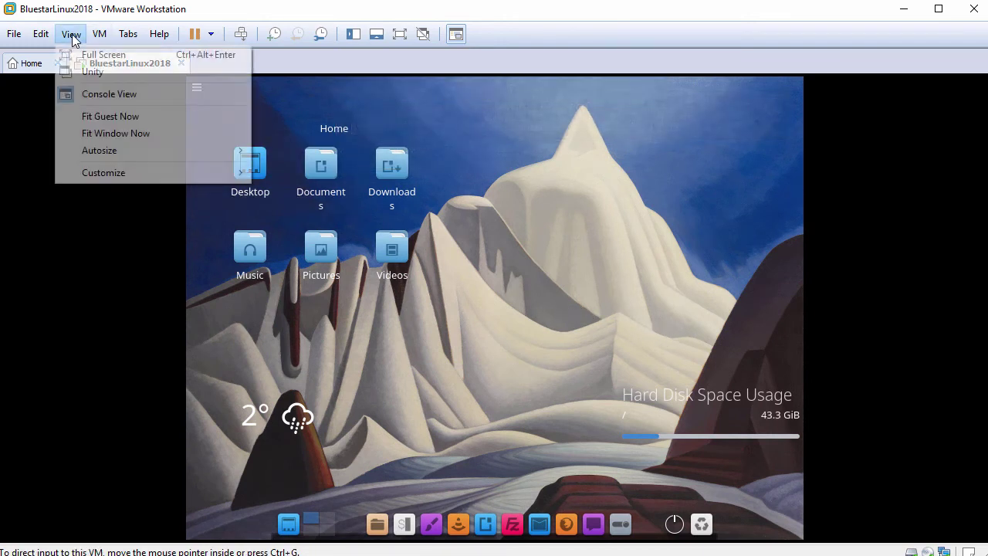
{"action": "left_click", "coordinate": [131, 120]}
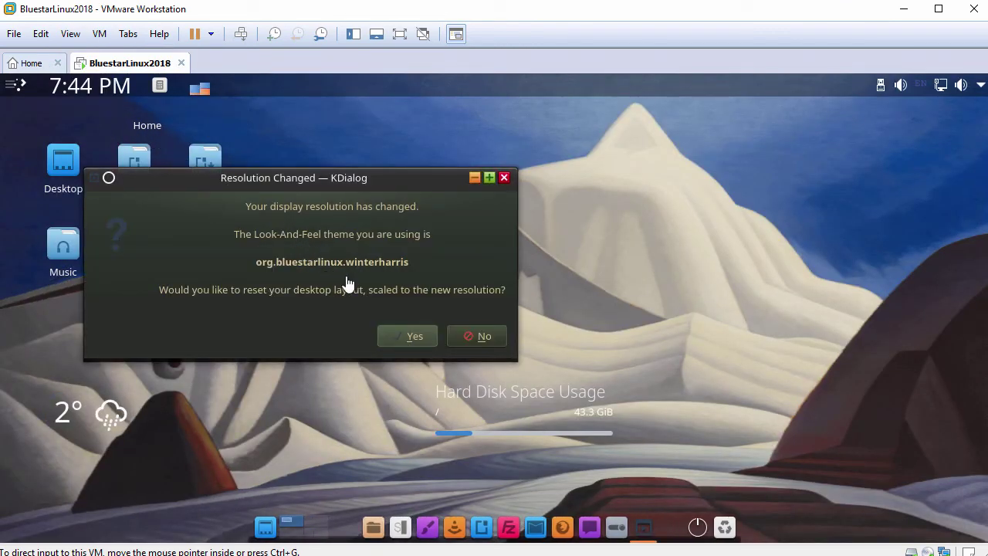
{"action": "left_click", "coordinate": [405, 342]}
{"action": "left_click", "coordinate": [407, 336]}
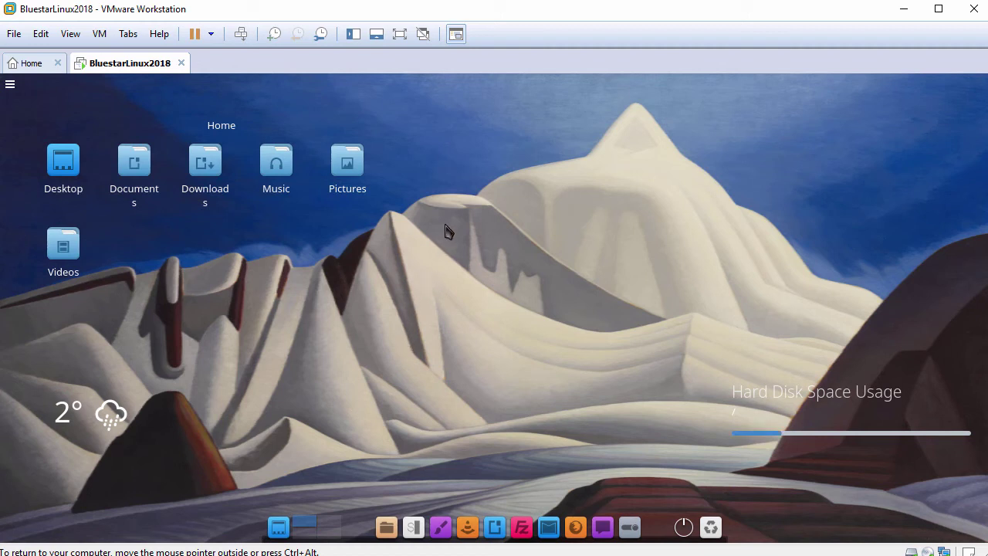
Open the Documents folder from the desktop, reposition its window and paste the copied host file FileFromHost.txt into it
{"action": "left_click", "coordinate": [127, 166]}
{"action": "left_click_drag", "start_coordinate": [173, 81], "coordinate": [276, 94]}
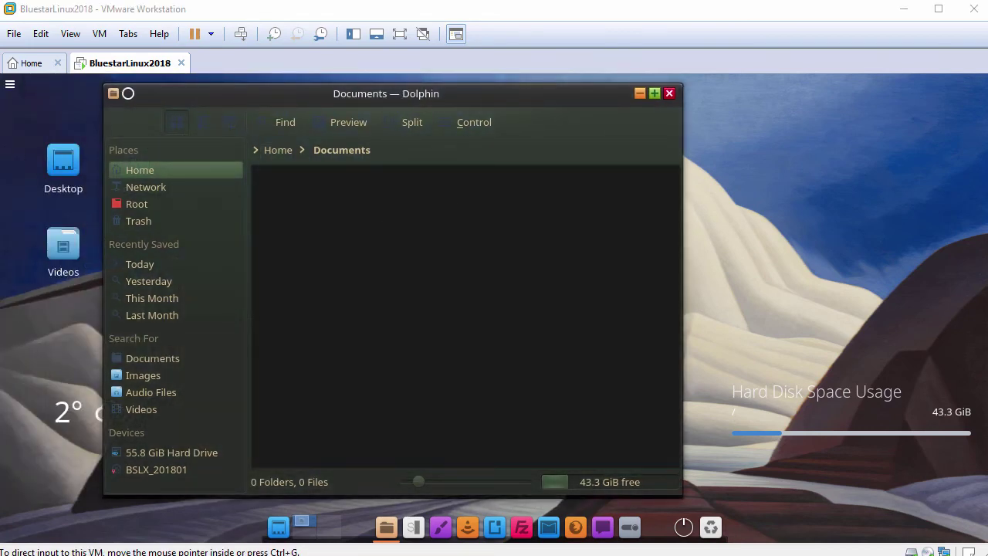
{"action": "left_click", "coordinate": [431, 217]}
{"action": "right_click", "coordinate": [430, 217]}
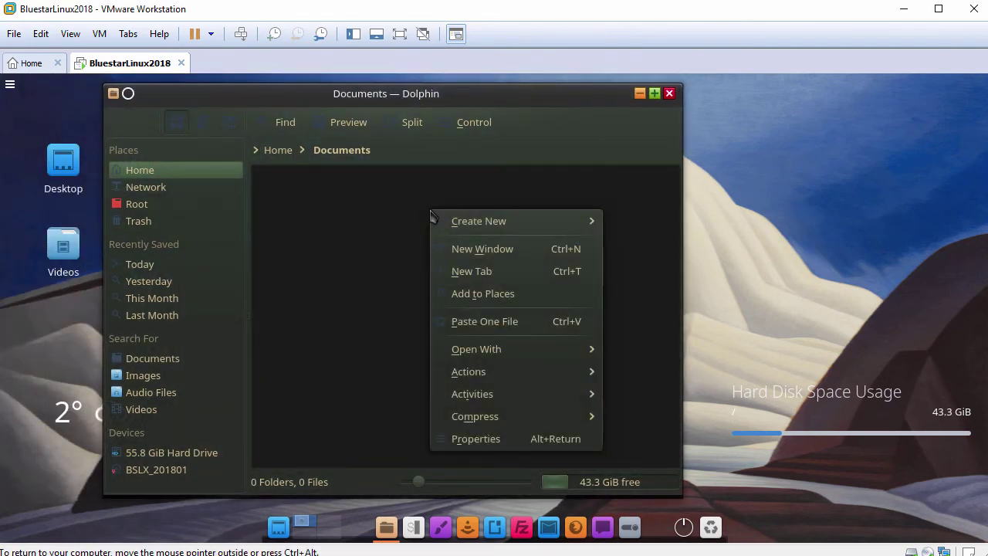
{"action": "left_click", "coordinate": [478, 322]}
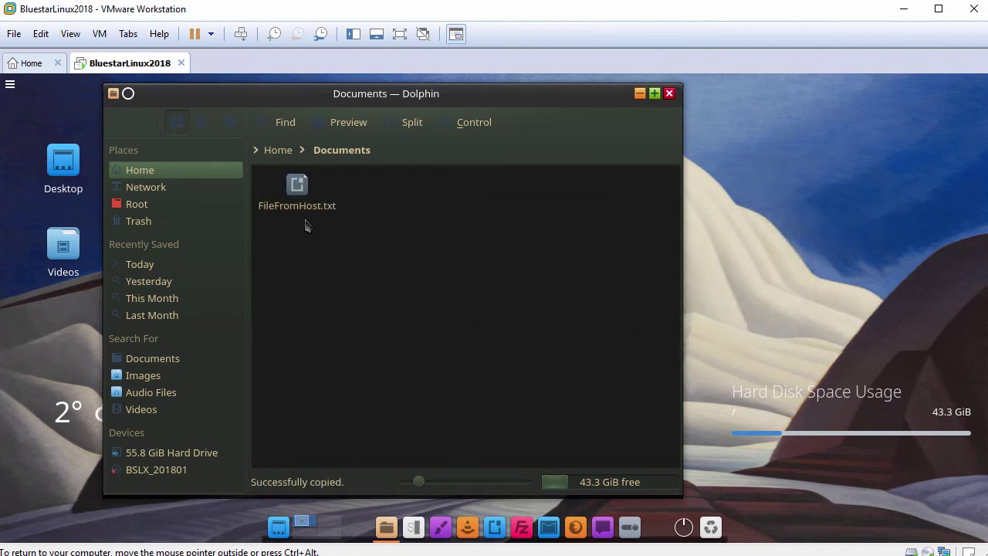
Open FileFromHost.txt in Kate, paste the text copied on the host into it and enlarge the editor text
{"action": "left_click", "coordinate": [297, 192]}
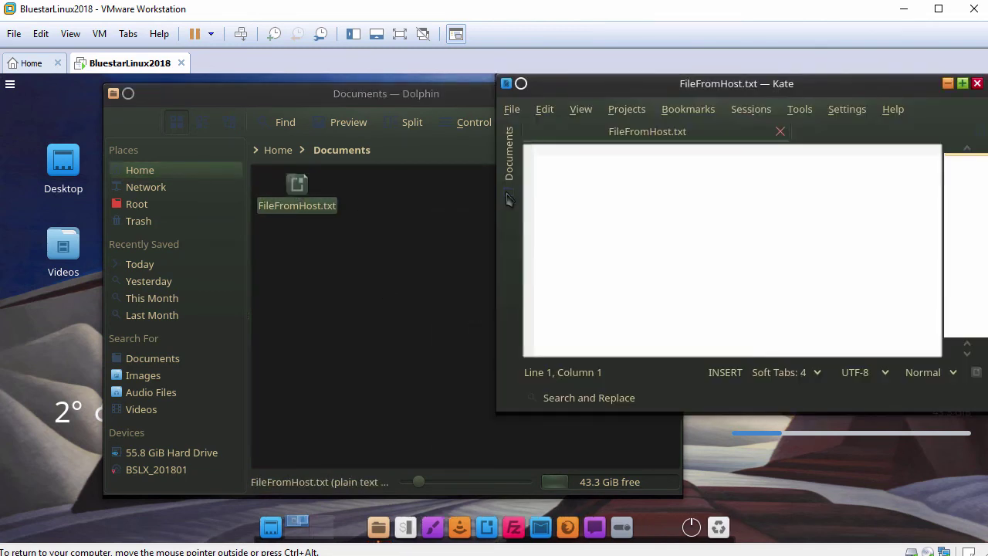
{"action": "left_click_drag", "start_coordinate": [515, 106], "coordinate": [365, 137]}
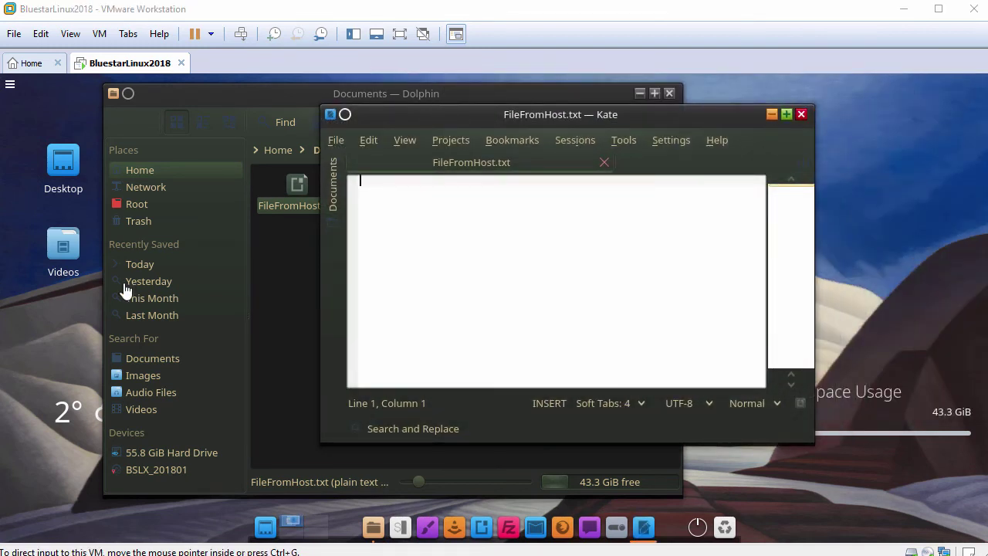
{"action": "right_click", "coordinate": [495, 225]}
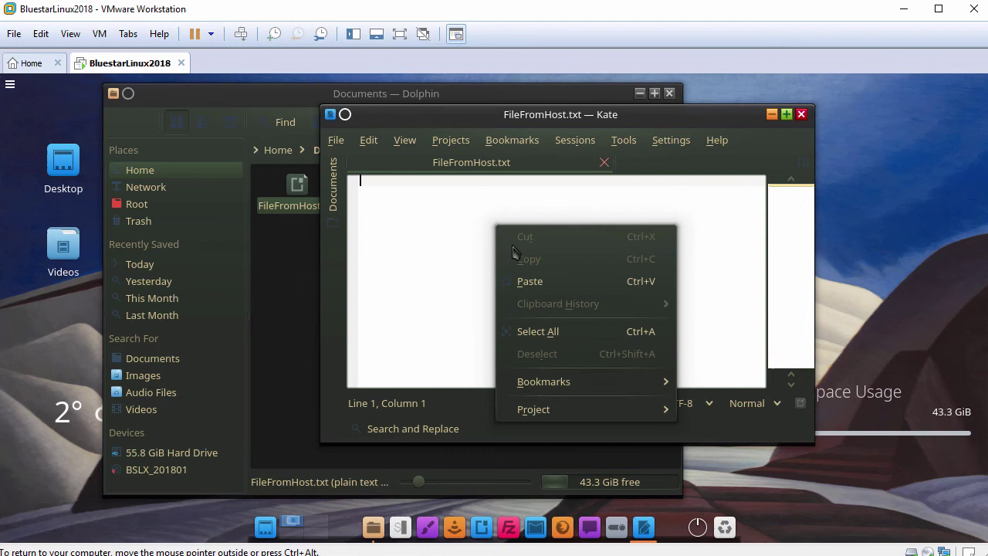
{"action": "left_click", "coordinate": [530, 283]}
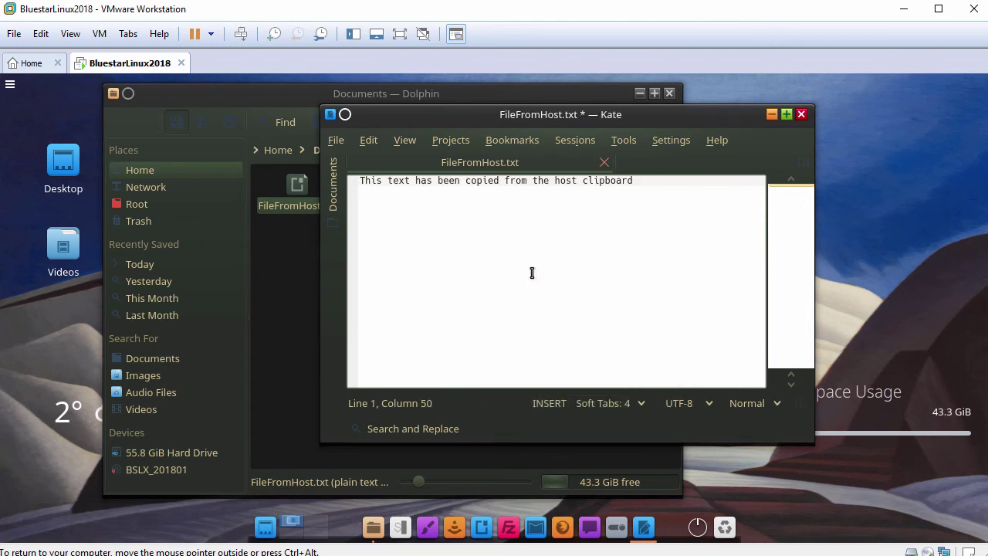
{"action": "key", "text": "ctrl+plus"}
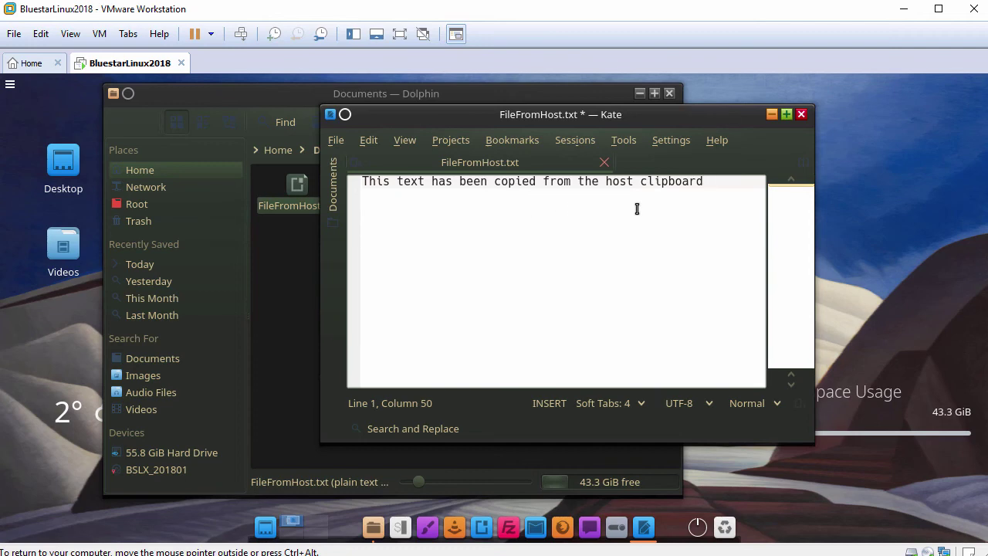
Close Kate, discarding the changes to FileFromHost.txt, and close the Documents folder window
{"action": "left_click", "coordinate": [801, 114]}
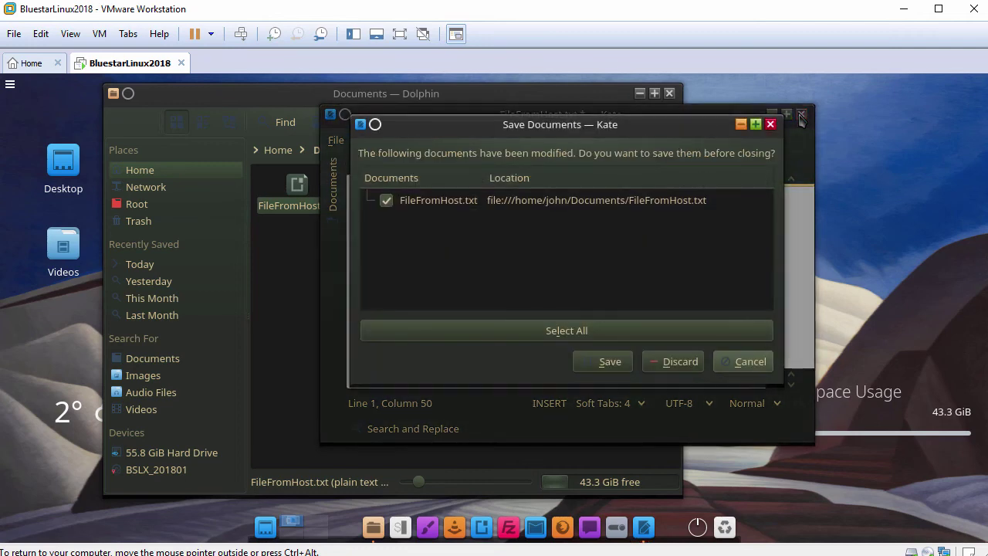
{"action": "left_click", "coordinate": [679, 361]}
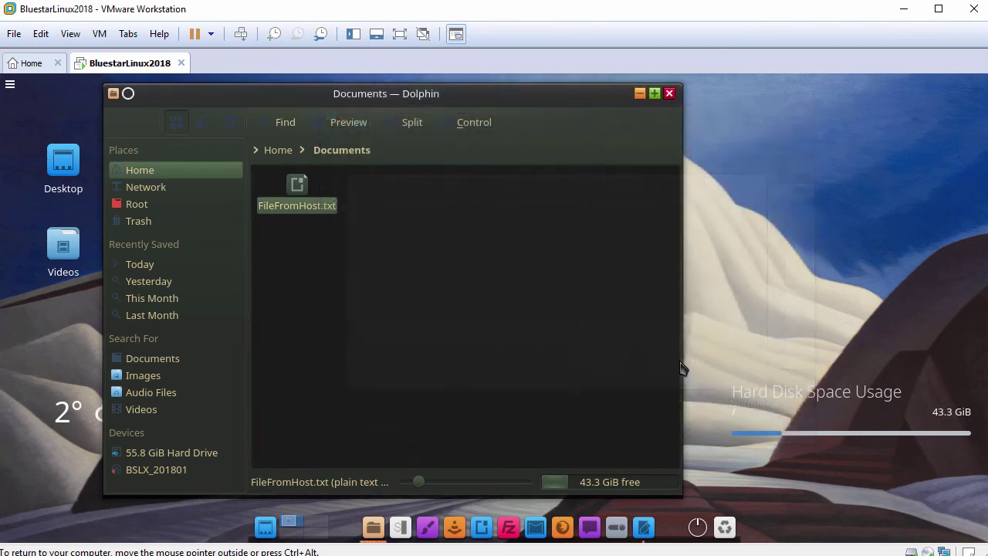
{"action": "left_click", "coordinate": [669, 93]}
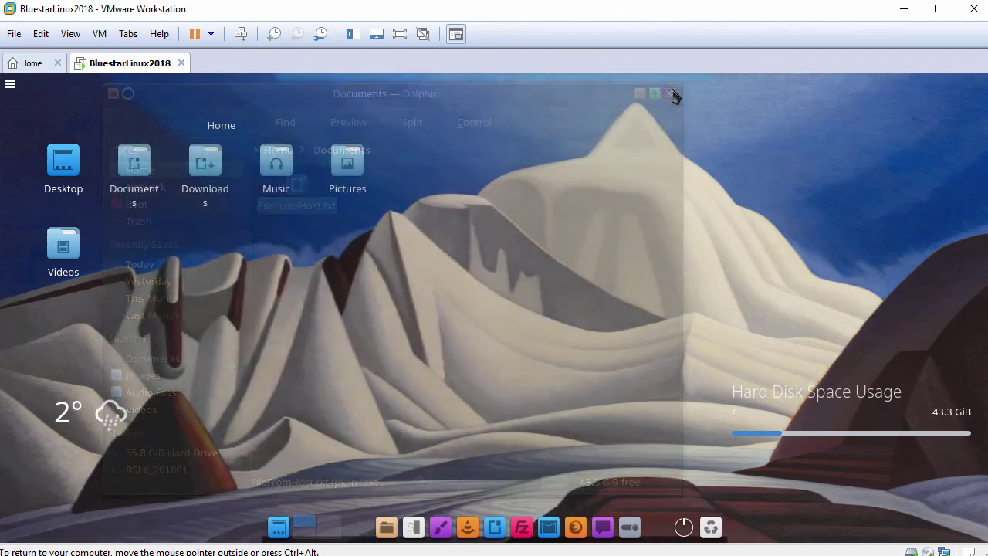
Change the desktop wallpaper to the dark green forest image with the path
{"action": "right_click", "coordinate": [470, 171]}
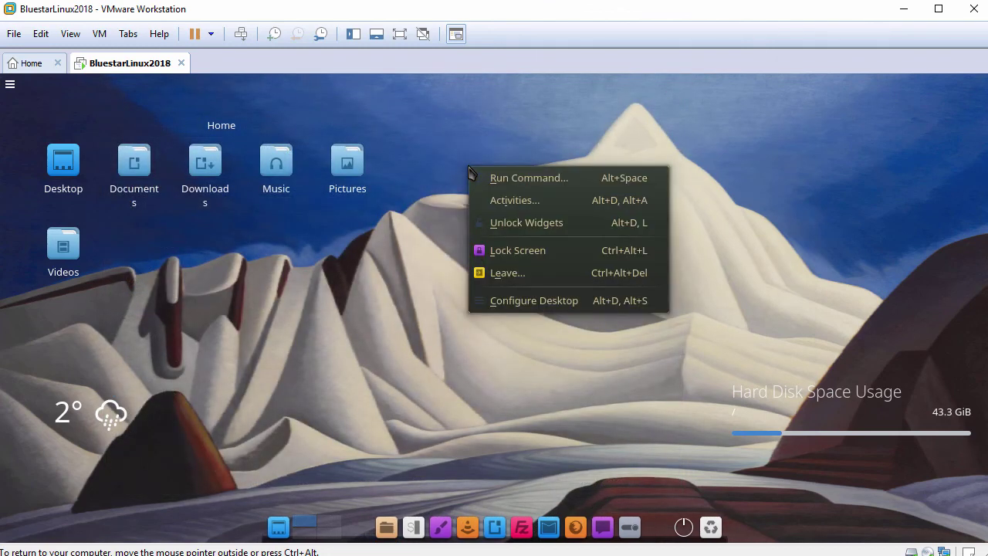
{"action": "left_click", "coordinate": [530, 301]}
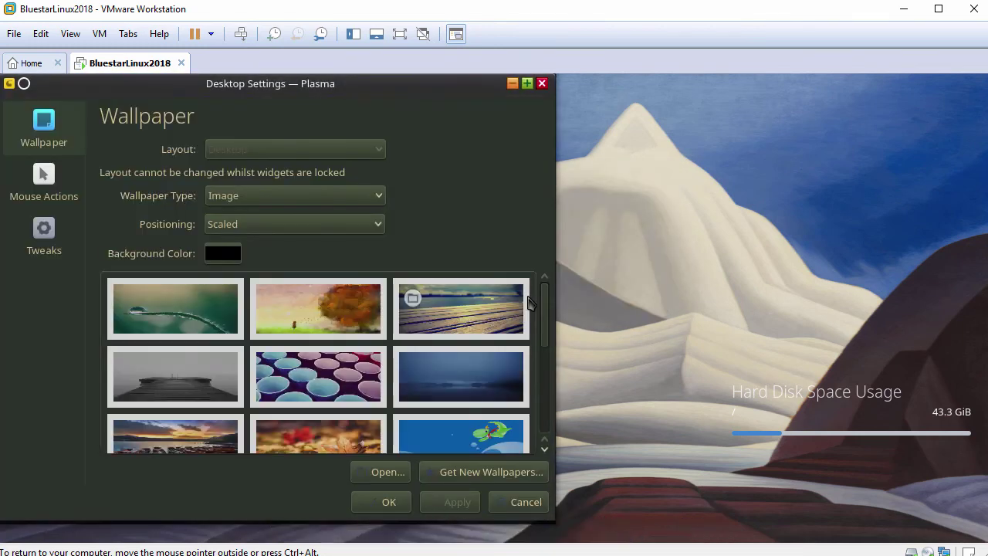
{"action": "left_click_drag", "start_coordinate": [538, 305], "coordinate": [543, 394]}
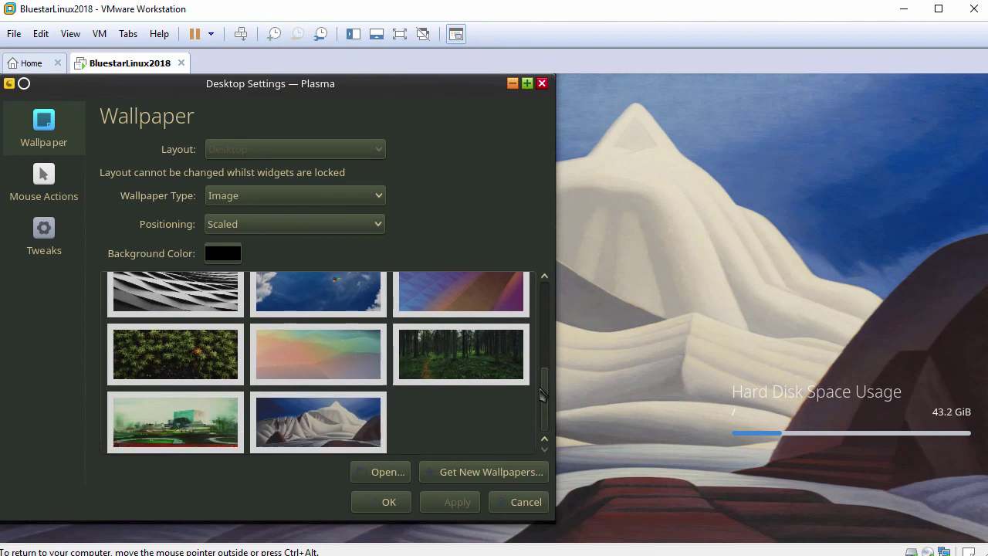
{"action": "left_click", "coordinate": [486, 363]}
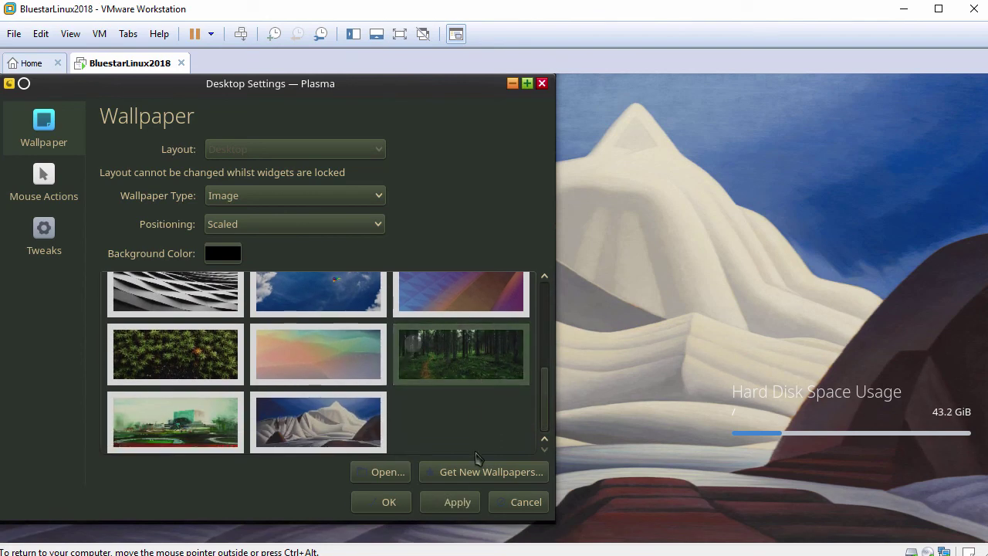
{"action": "left_click", "coordinate": [388, 503]}
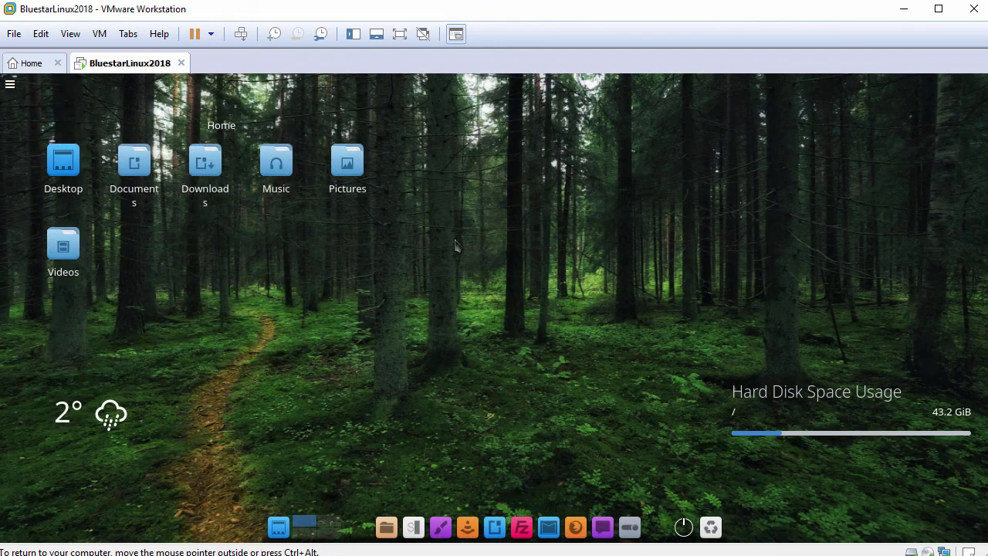
Arrange the Home folder icons on the desktop in columns
{"action": "right_click", "coordinate": [258, 230]}
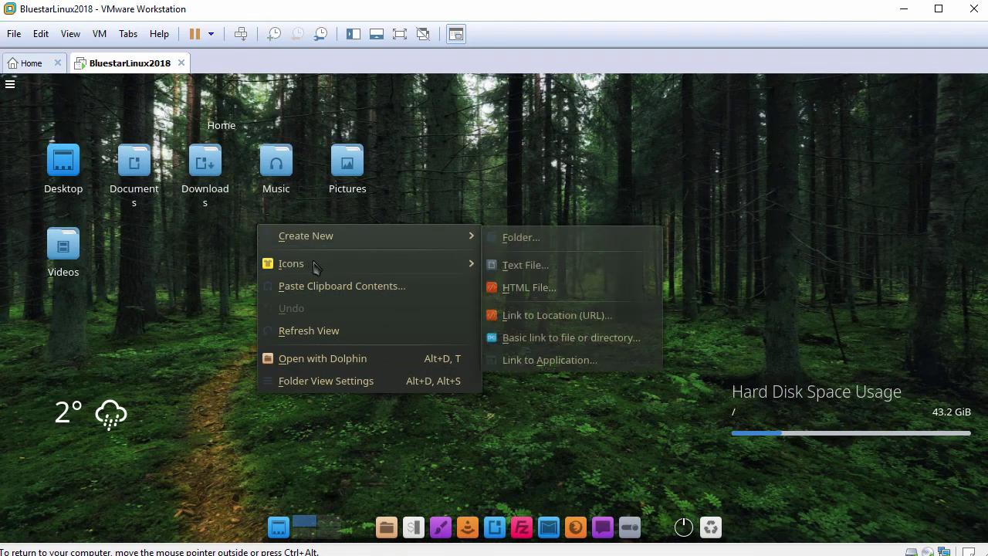
{"action": "mouse_move", "coordinate": [323, 267]}
{"action": "mouse_move", "coordinate": [516, 272]}
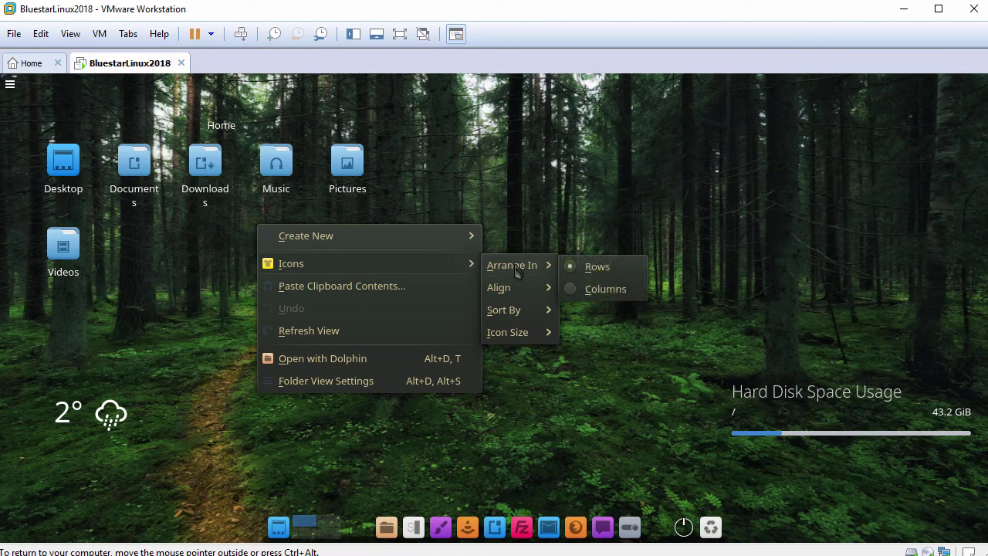
{"action": "left_click", "coordinate": [580, 291]}
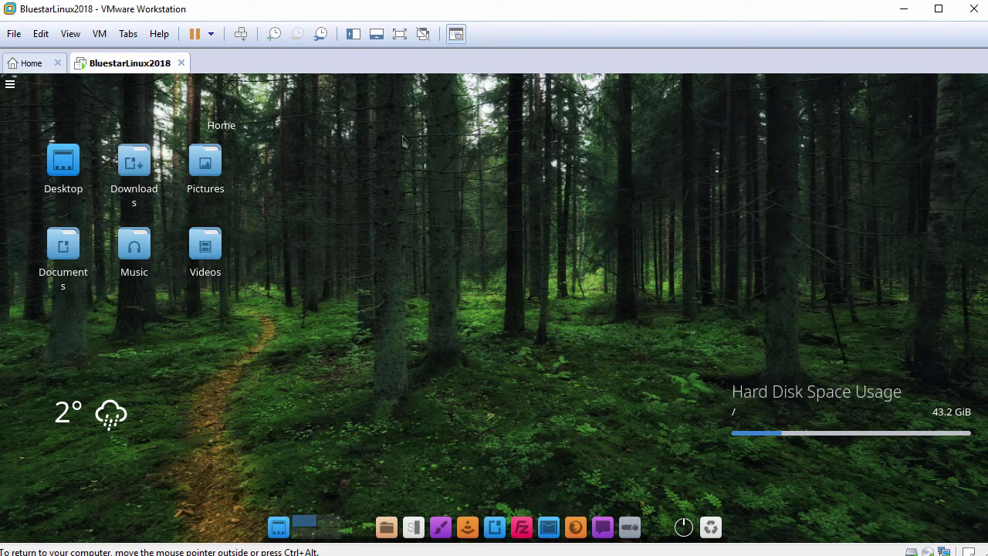
Examine the application launcher's categories from Development to Power / Session and close it
{"action": "mouse_move", "coordinate": [437, 78]}
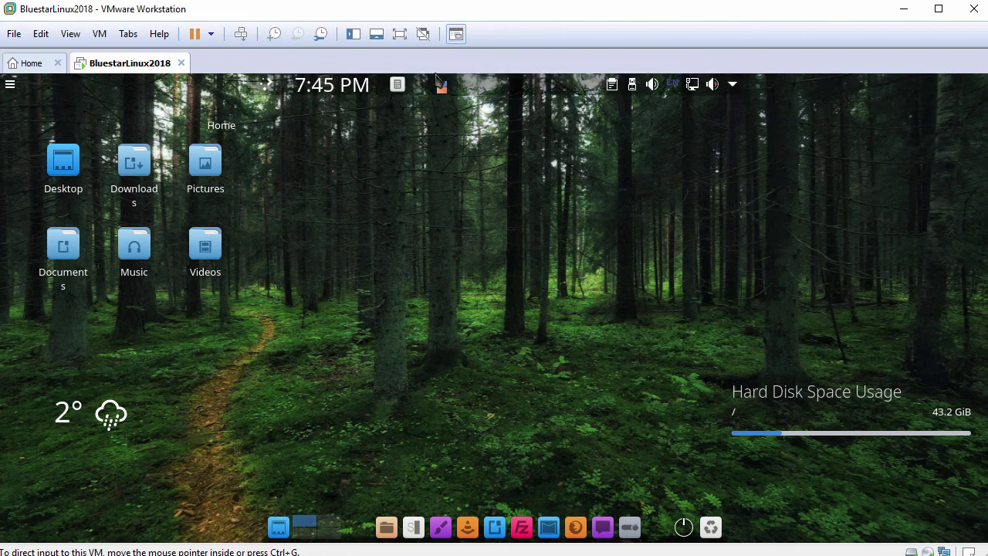
{"action": "left_click", "coordinate": [268, 84]}
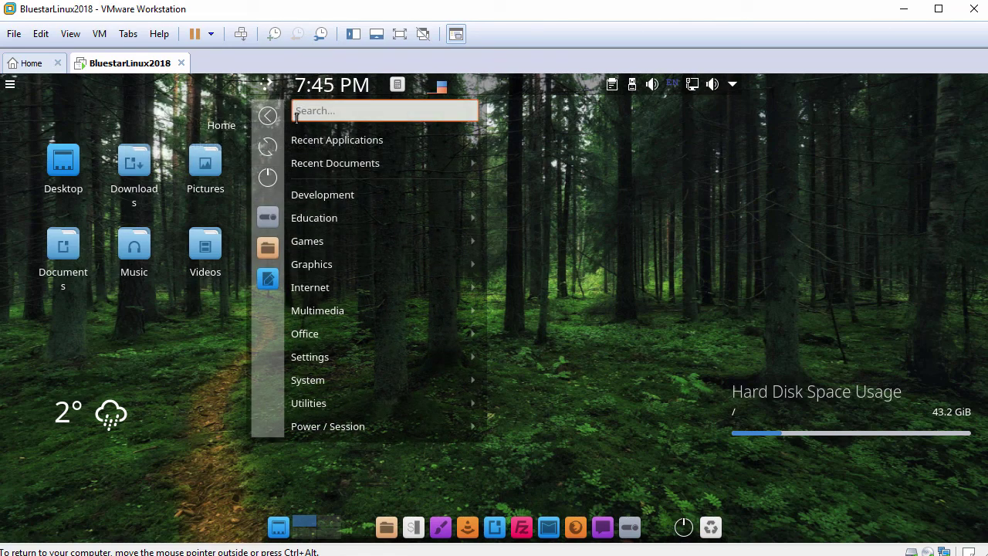
{"action": "mouse_move", "coordinate": [333, 202]}
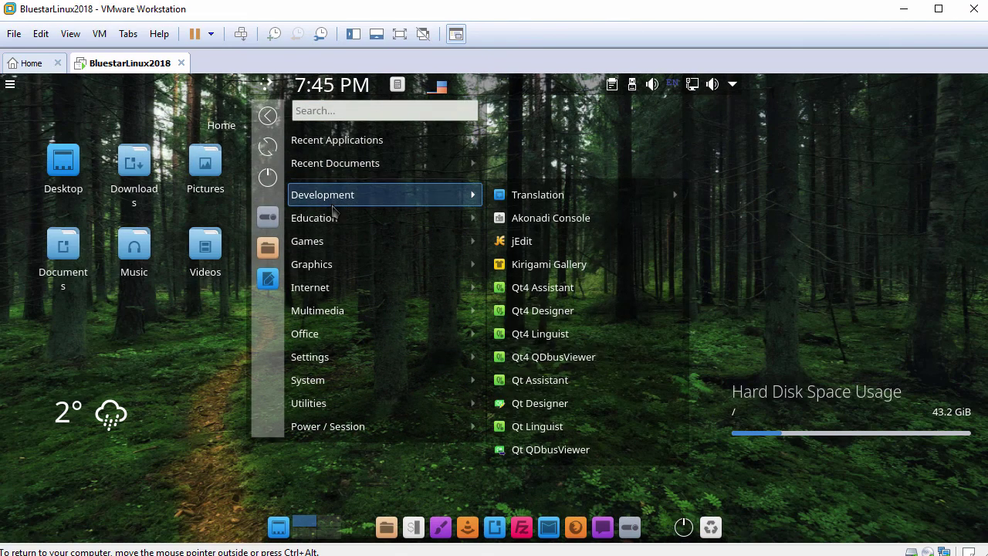
{"action": "mouse_move", "coordinate": [334, 244]}
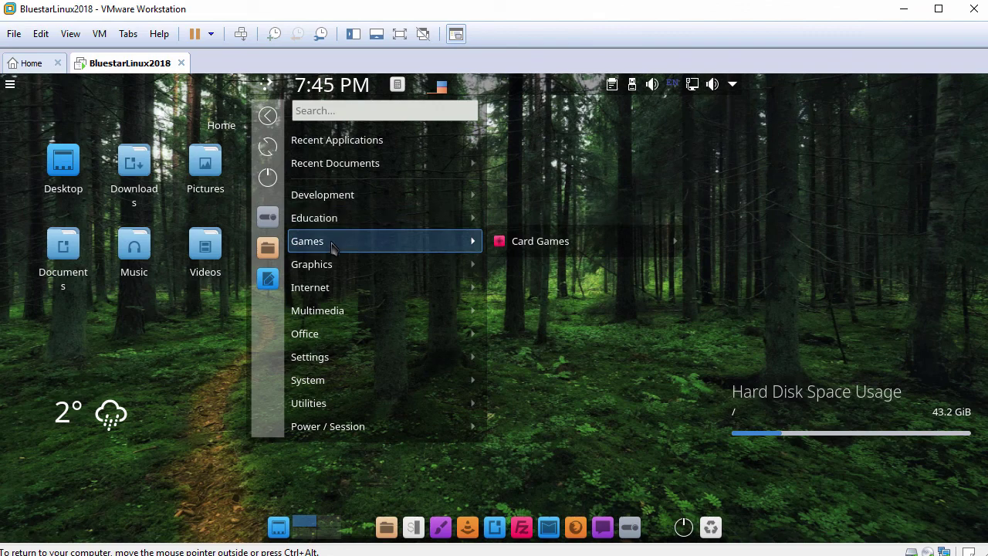
{"action": "mouse_move", "coordinate": [332, 268]}
{"action": "mouse_move", "coordinate": [331, 287]}
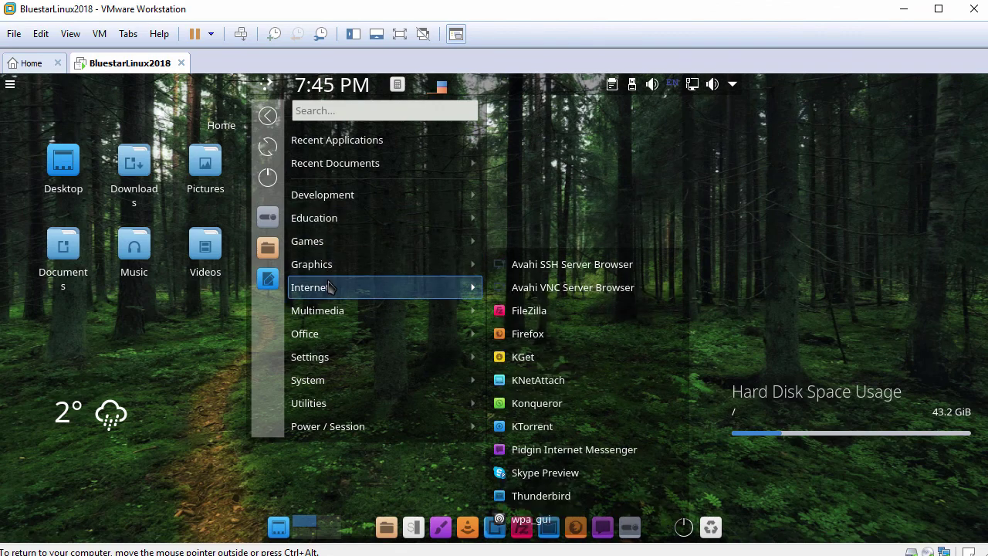
{"action": "mouse_move", "coordinate": [331, 312]}
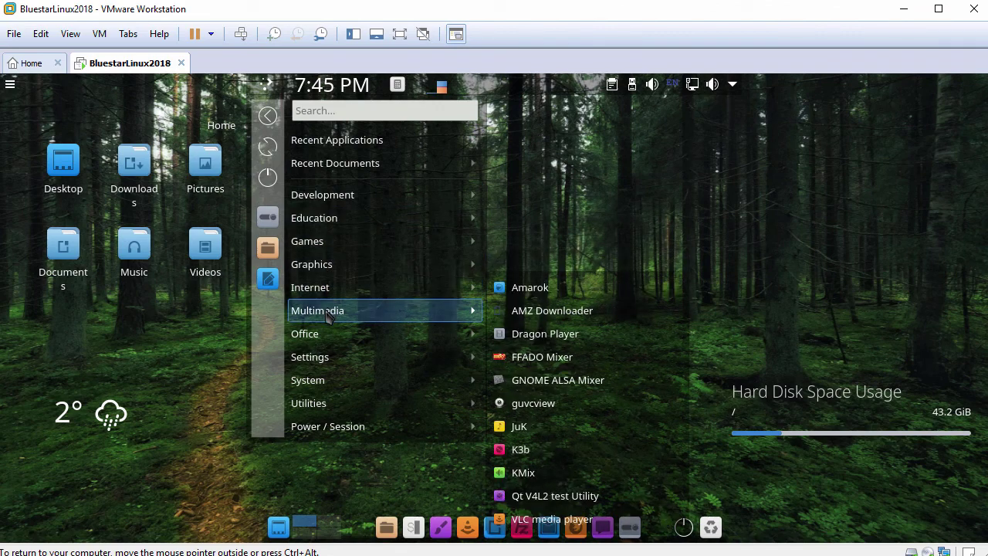
{"action": "mouse_move", "coordinate": [324, 338]}
{"action": "mouse_move", "coordinate": [324, 359]}
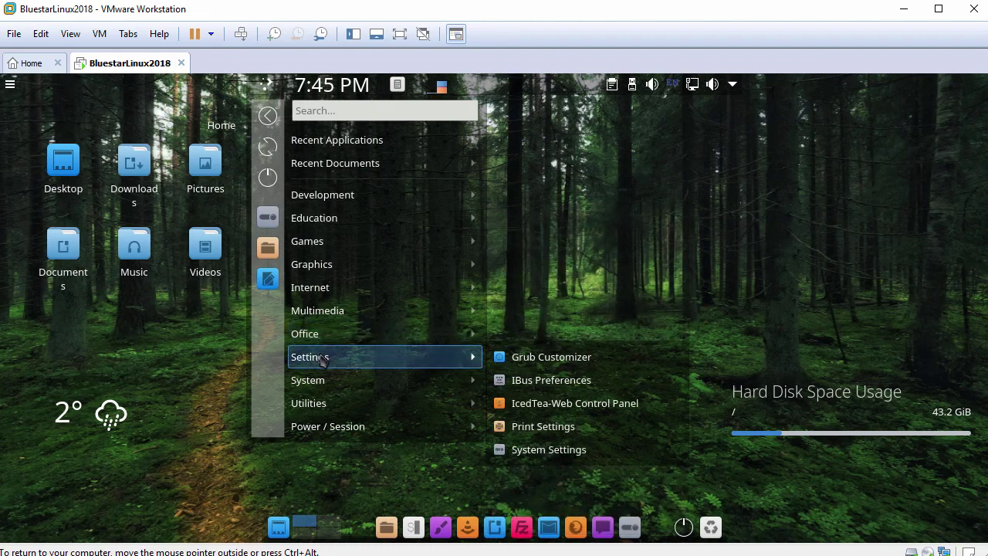
{"action": "mouse_move", "coordinate": [323, 383]}
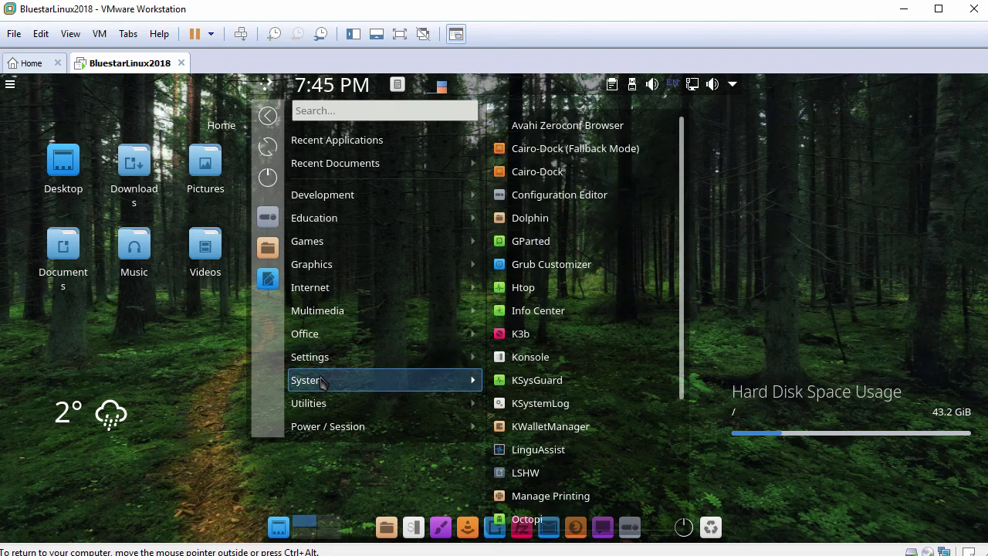
{"action": "mouse_move", "coordinate": [319, 405]}
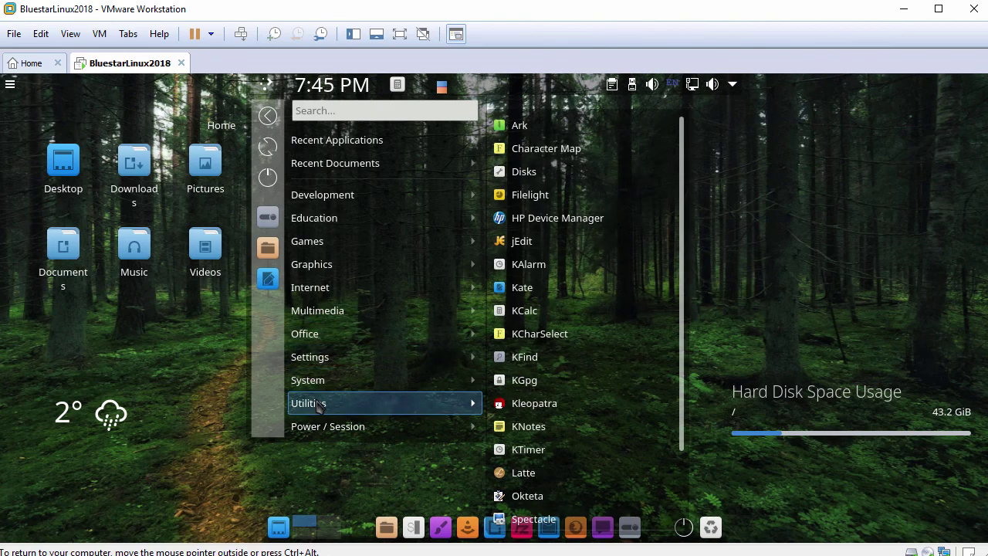
{"action": "mouse_move", "coordinate": [320, 431]}
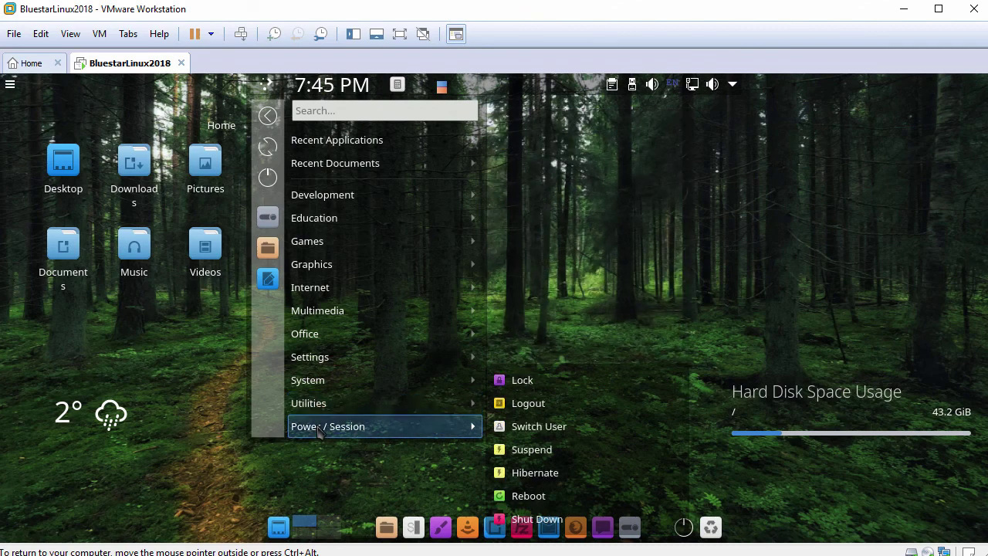
{"action": "left_click", "coordinate": [332, 500]}
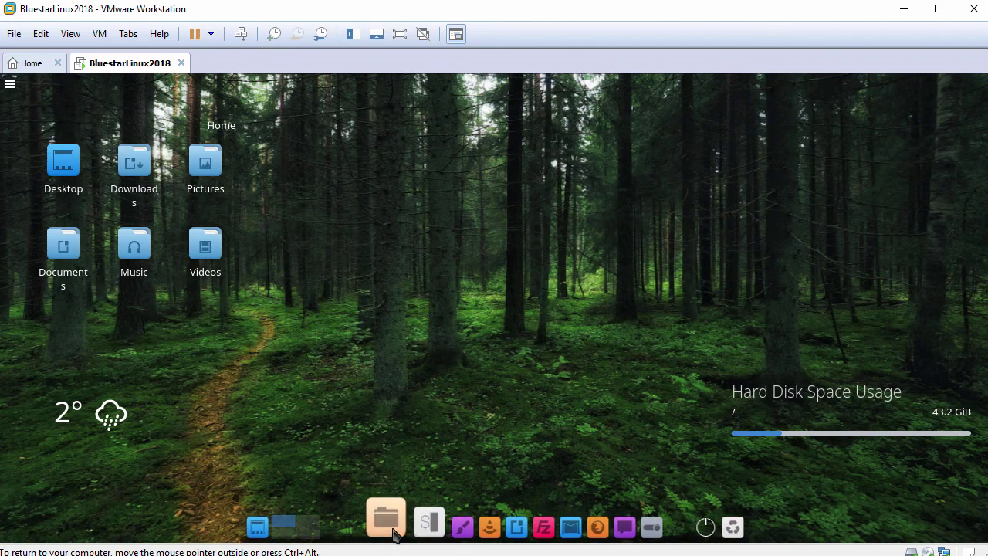
Open a Konsole terminal, enlarge its window to most of the desktop and increase the text size
{"action": "left_click", "coordinate": [417, 523]}
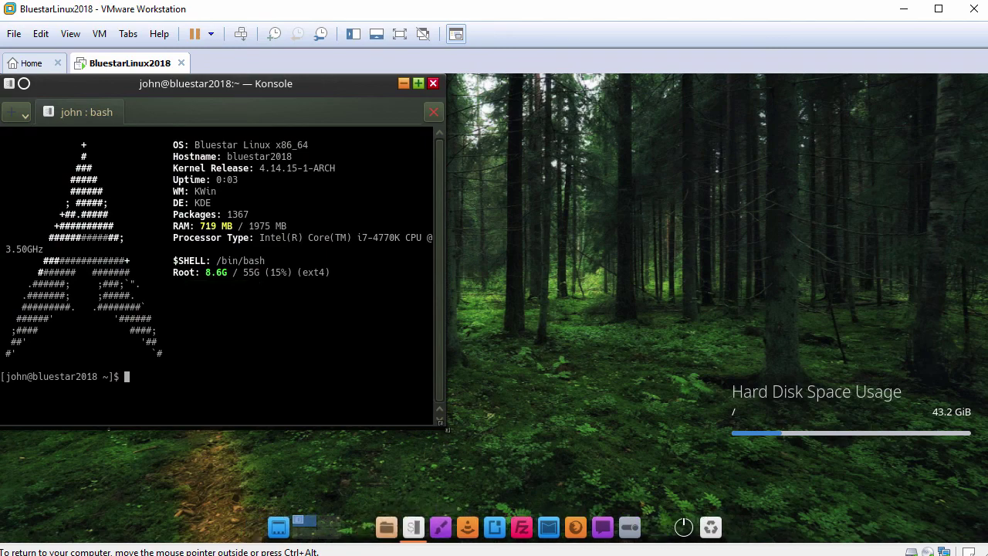
{"action": "left_click_drag", "start_coordinate": [446, 427], "coordinate": [823, 494]}
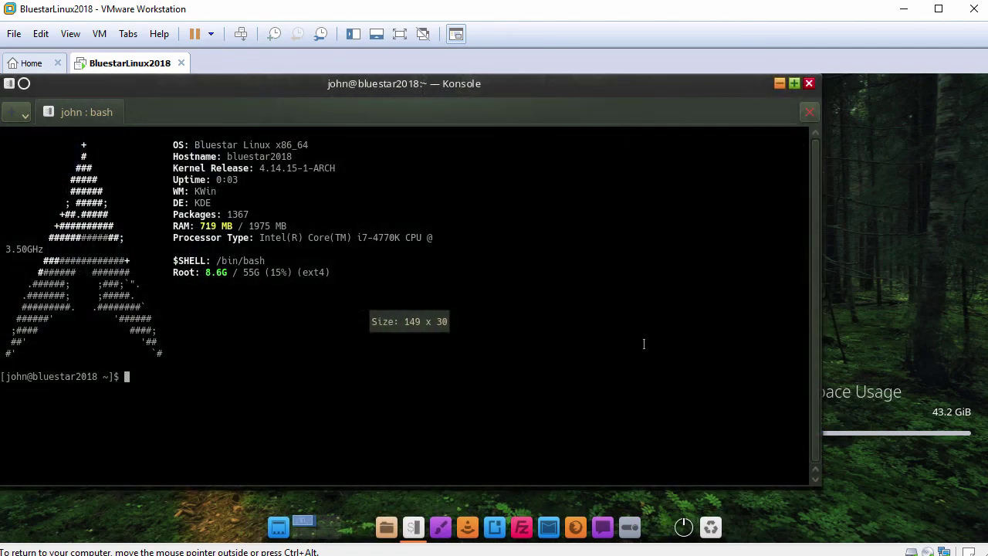
{"action": "scroll", "coordinate": [644, 344], "scroll_direction": "up", "scroll_amount": 3}
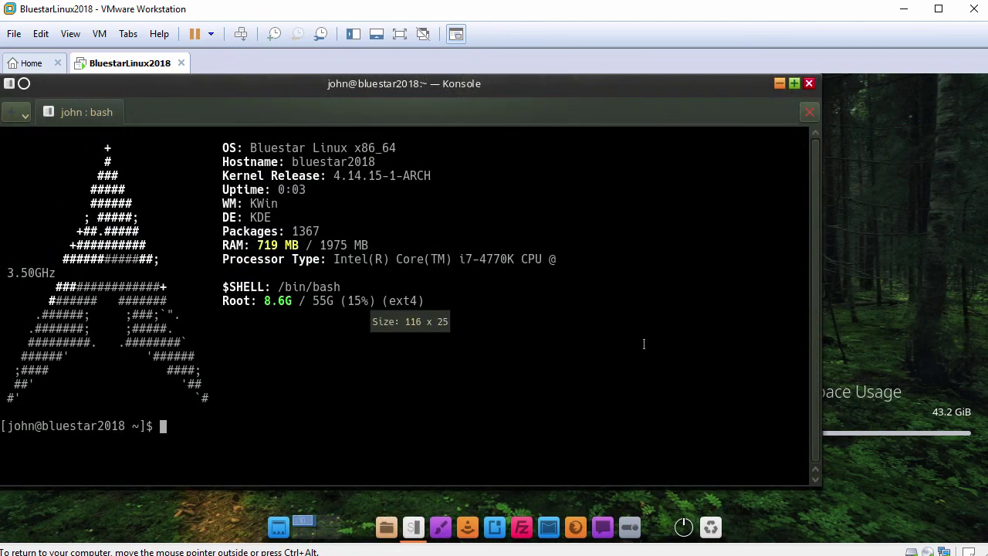
Display the system's host and operating system details with hostnamectl
{"action": "type", "text": "hostnamectl"}
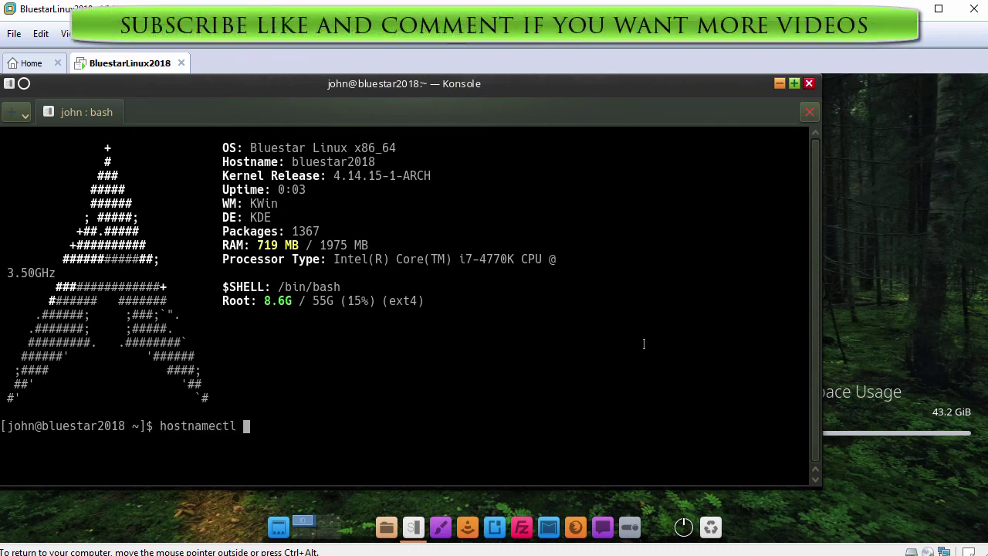
{"action": "key", "text": "Return"}
{"action": "key", "text": "Return"}
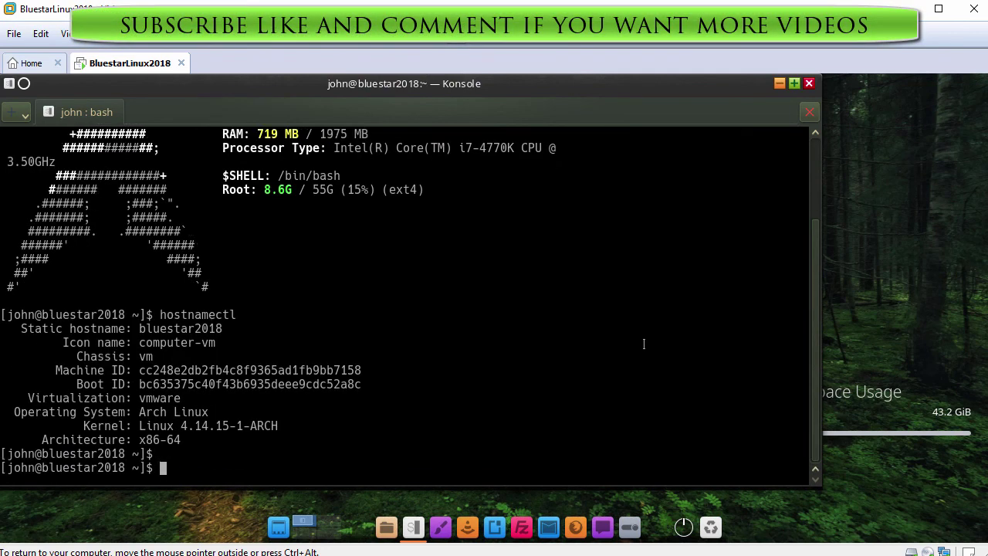
Check the VMware tools service with systemctl status vmtoolsd.service and highlight its Active state
{"action": "type", "text": "systemctl status vmt"}
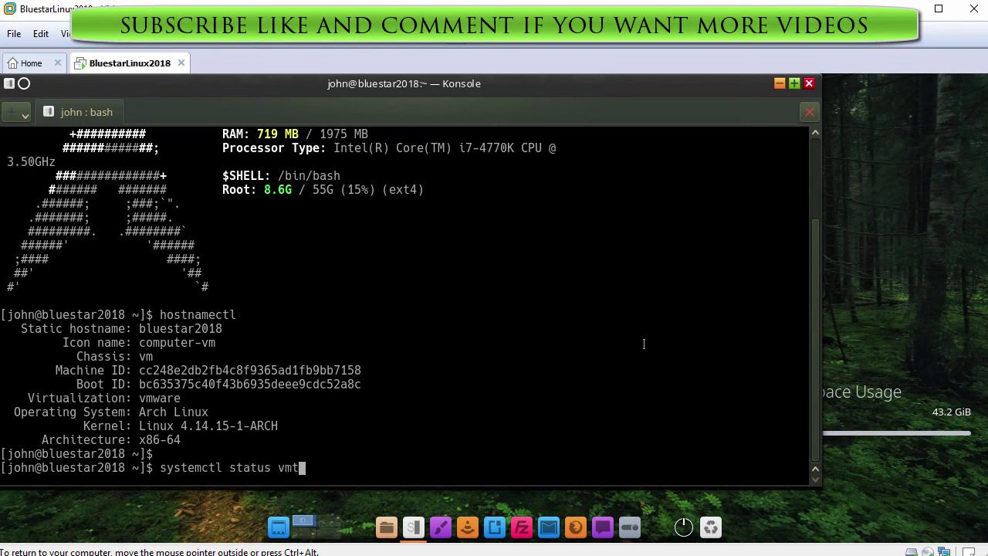
{"action": "type", "text": "ools"}
{"action": "key", "text": "Tab"}
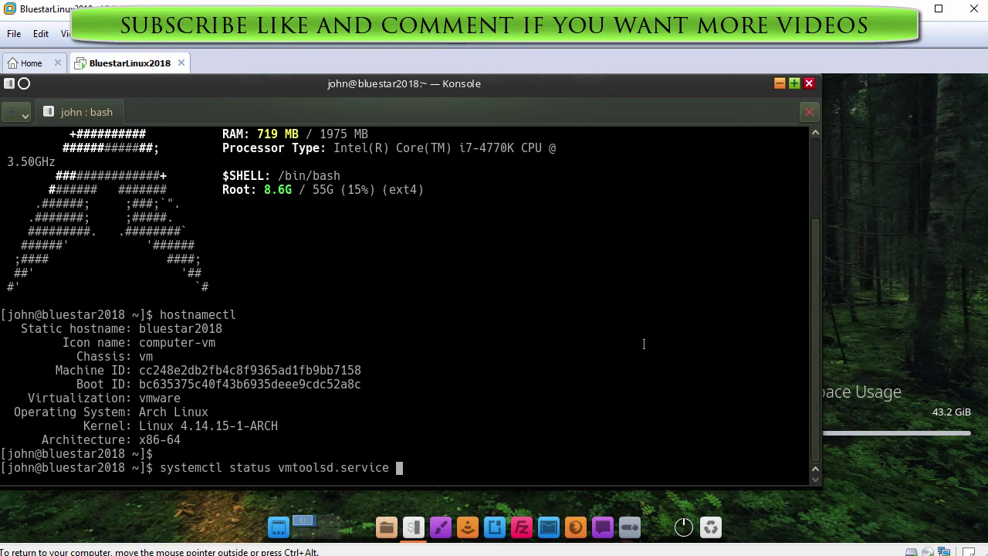
{"action": "key", "text": "Return"}
{"action": "key", "text": "Return"}
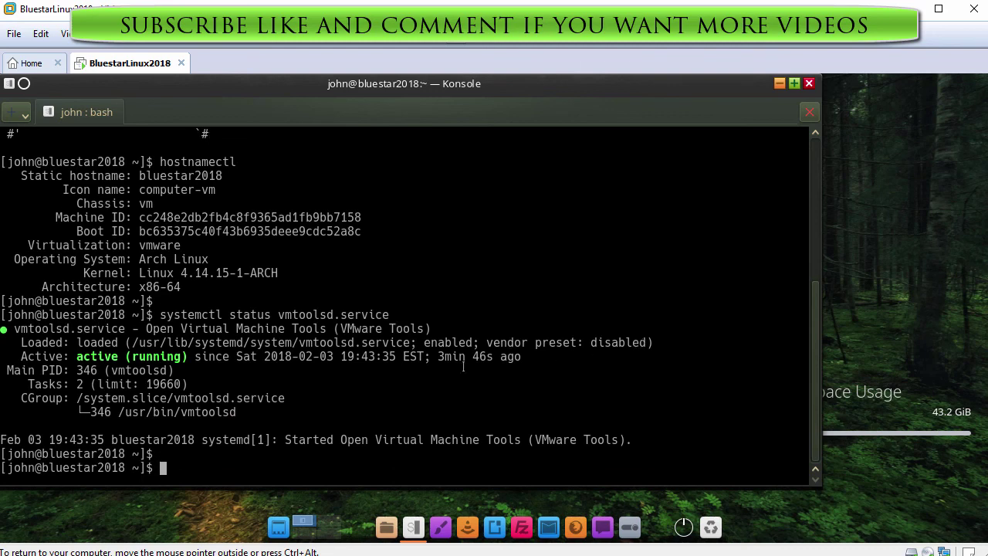
{"action": "left_click_drag", "start_coordinate": [21, 356], "coordinate": [188, 356]}
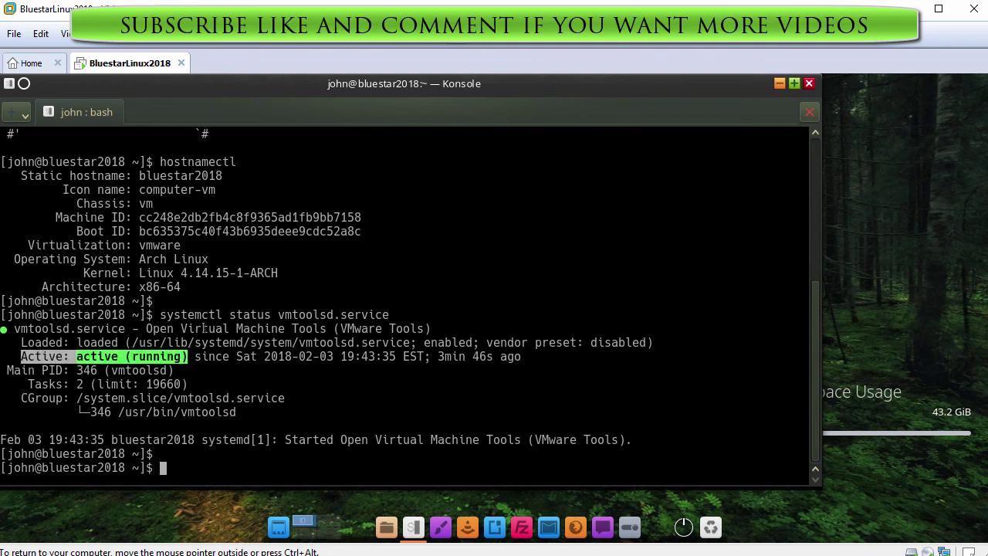
Enter a ping command limited to 3 packets
{"action": "type", "text": "ping -c 3"}
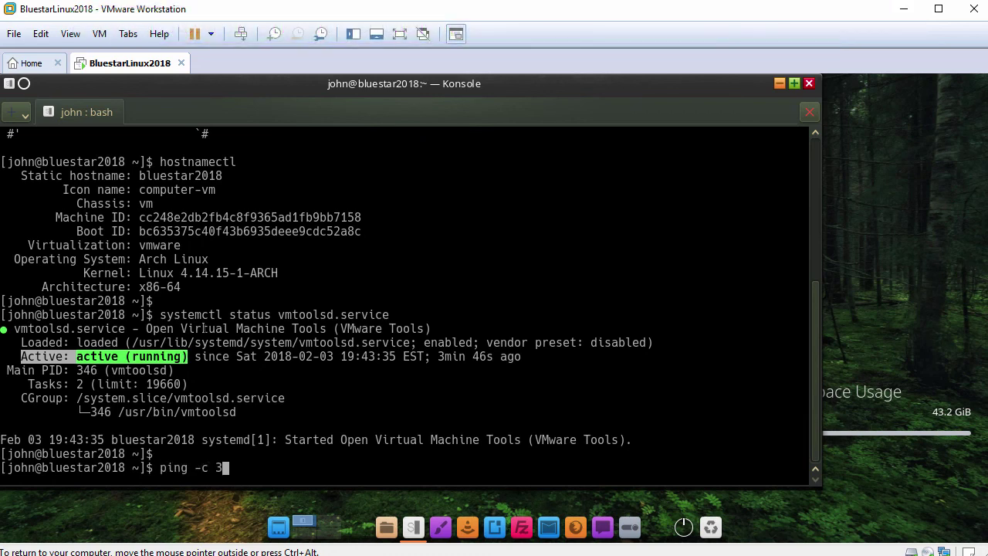